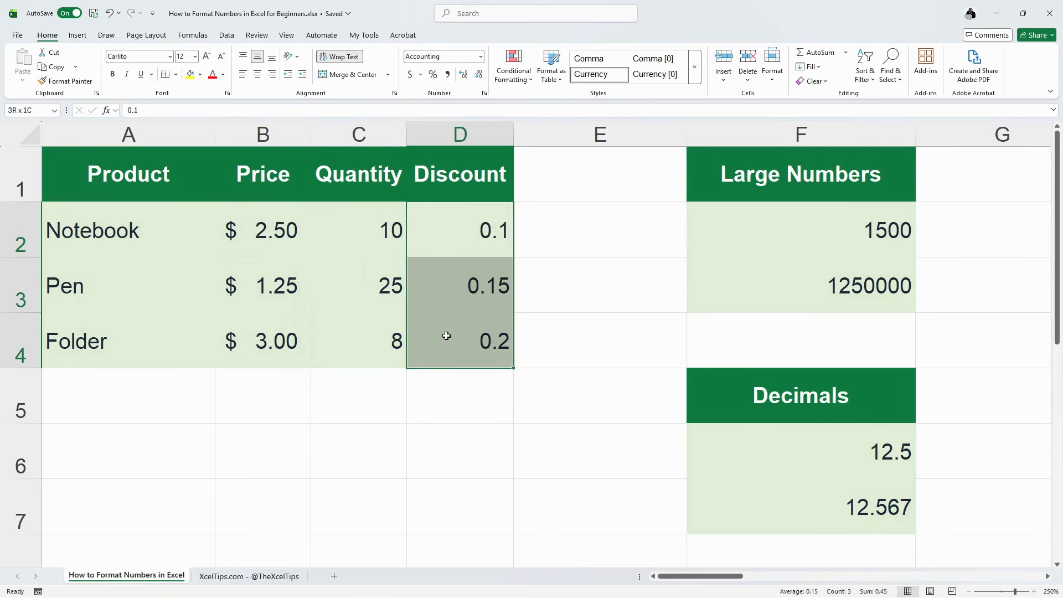
Format the Discount values in D2:D4 as percentages and show the Decimals values in F6:F7 with two decimal places.
click(432, 74)
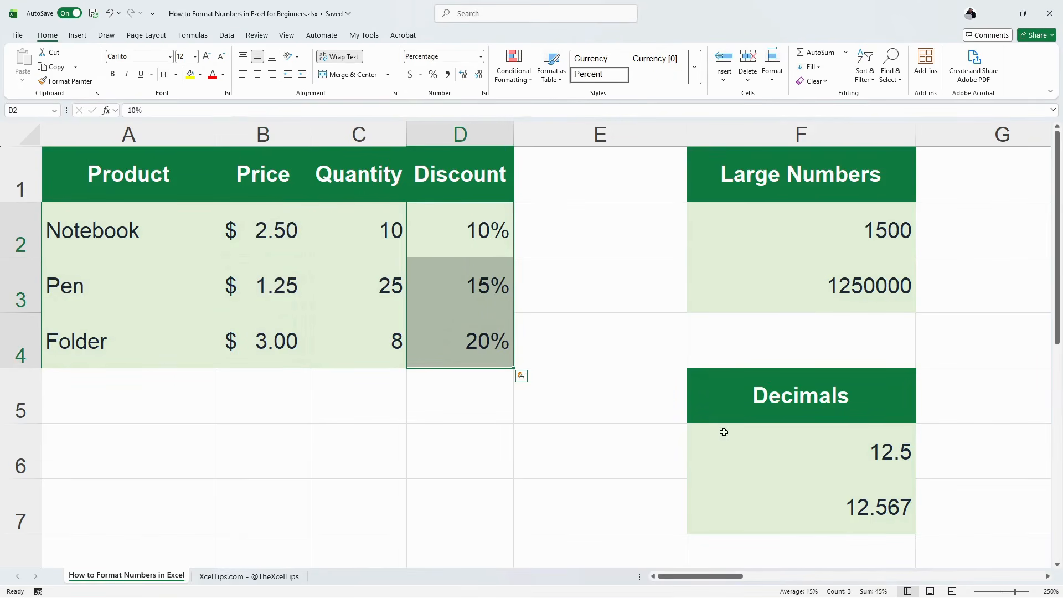
drag(728, 451, 735, 505)
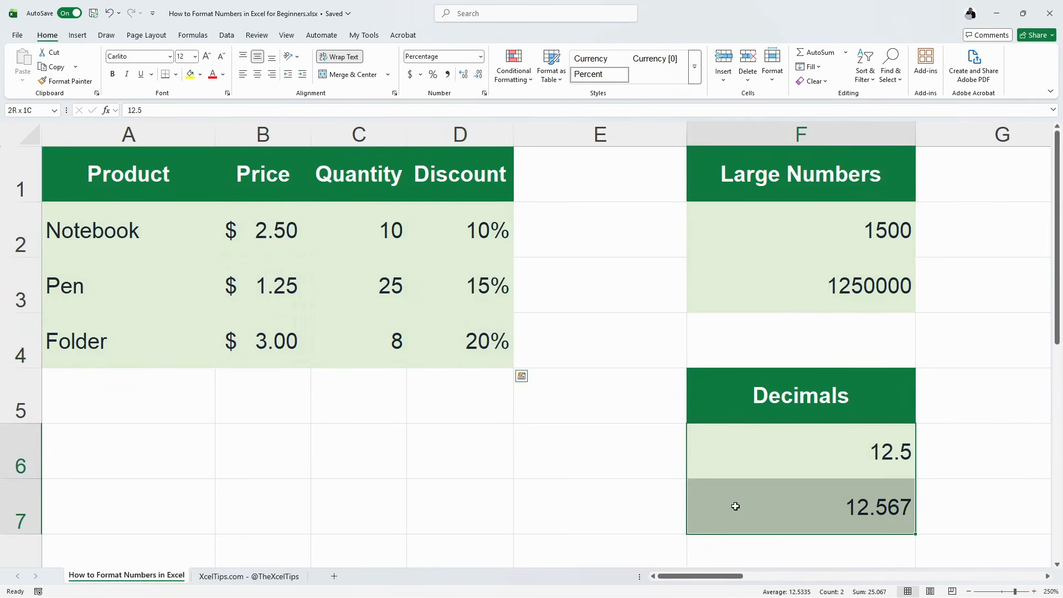
click(463, 74)
Apply the comma style to the Large Numbers values in F2:F3.
click(748, 230)
drag(748, 230, 758, 289)
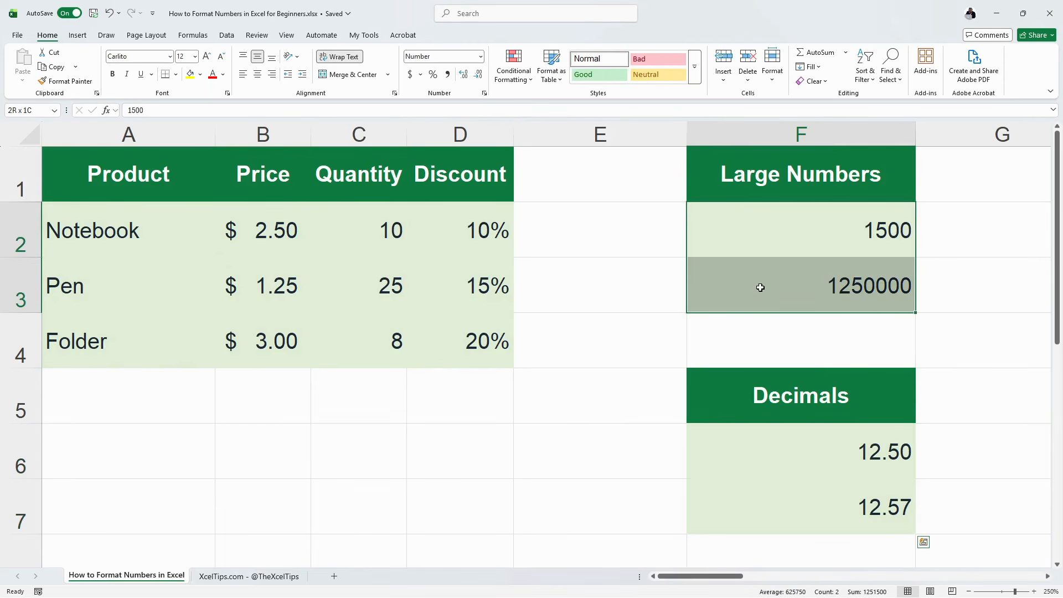
click(446, 74)
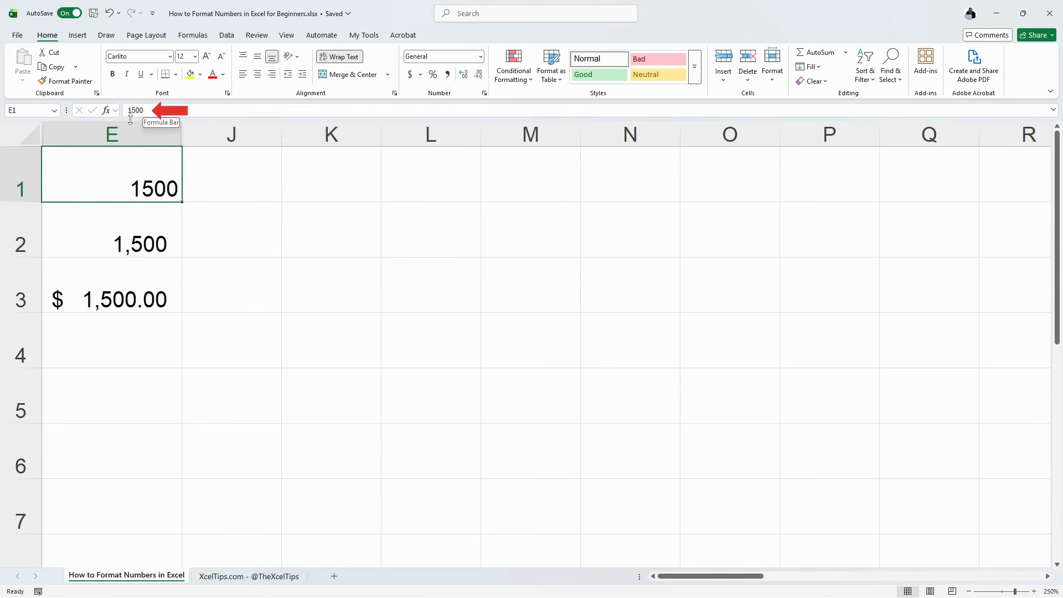
Compare the stored values of the differently formatted cells E1, E2 and E3 with how each one is displayed.
click(149, 219)
click(138, 293)
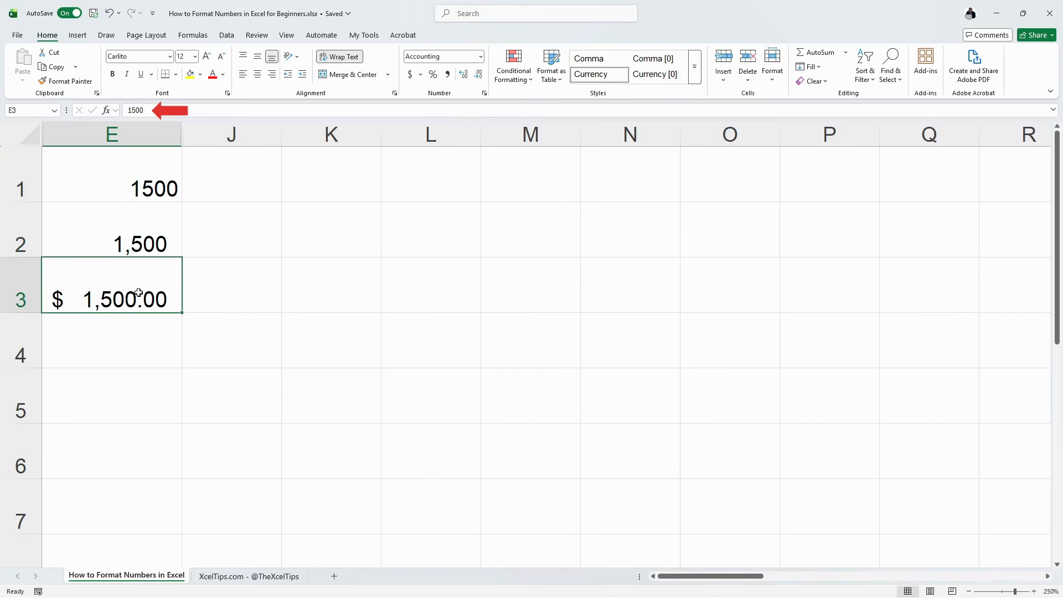
click(120, 189)
click(127, 224)
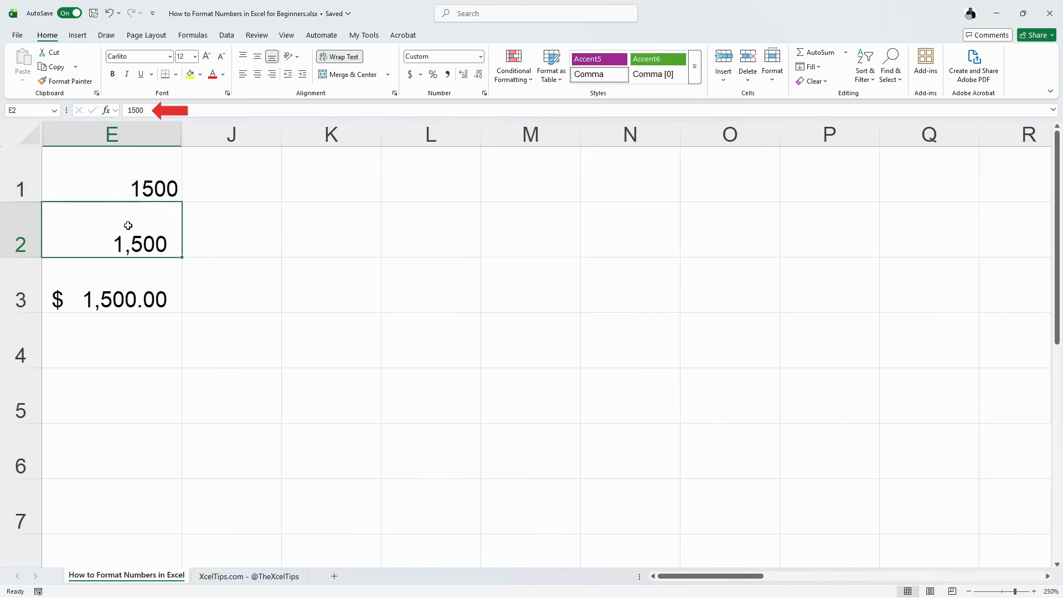
click(130, 278)
click(118, 183)
click(127, 230)
click(132, 277)
click(119, 186)
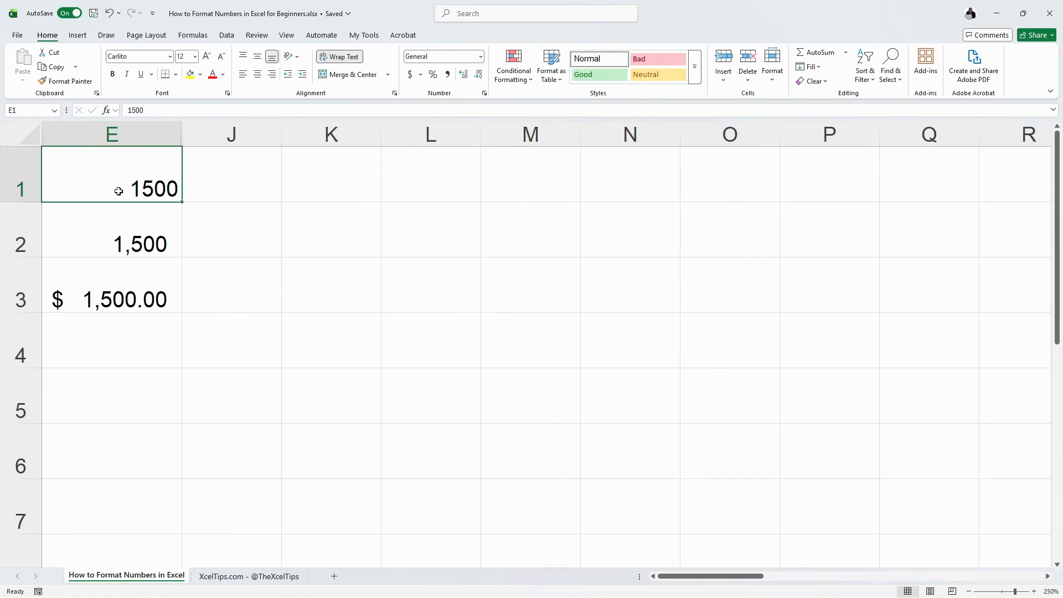
click(118, 211)
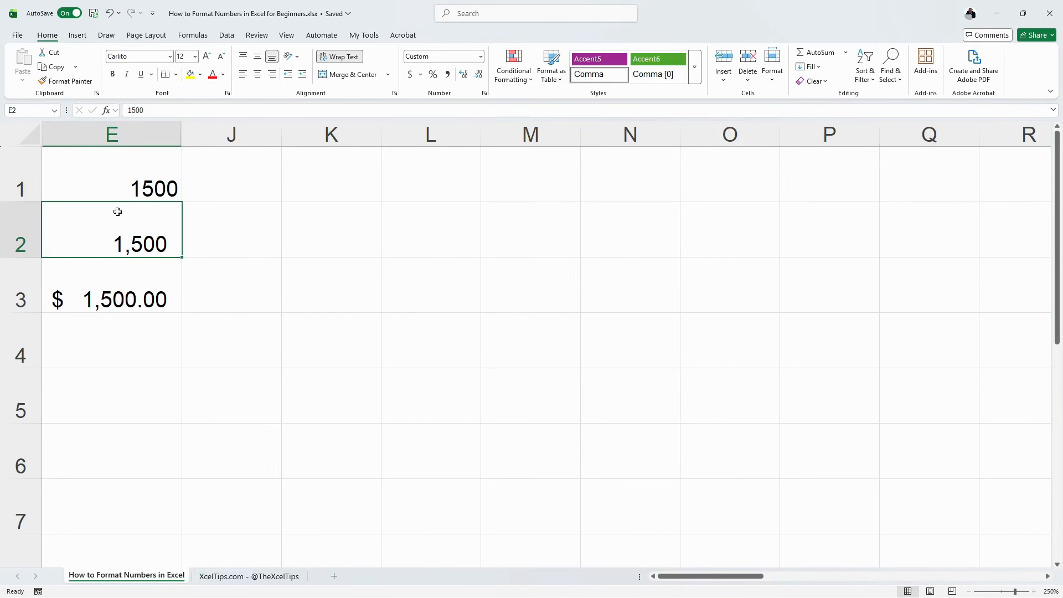
click(125, 278)
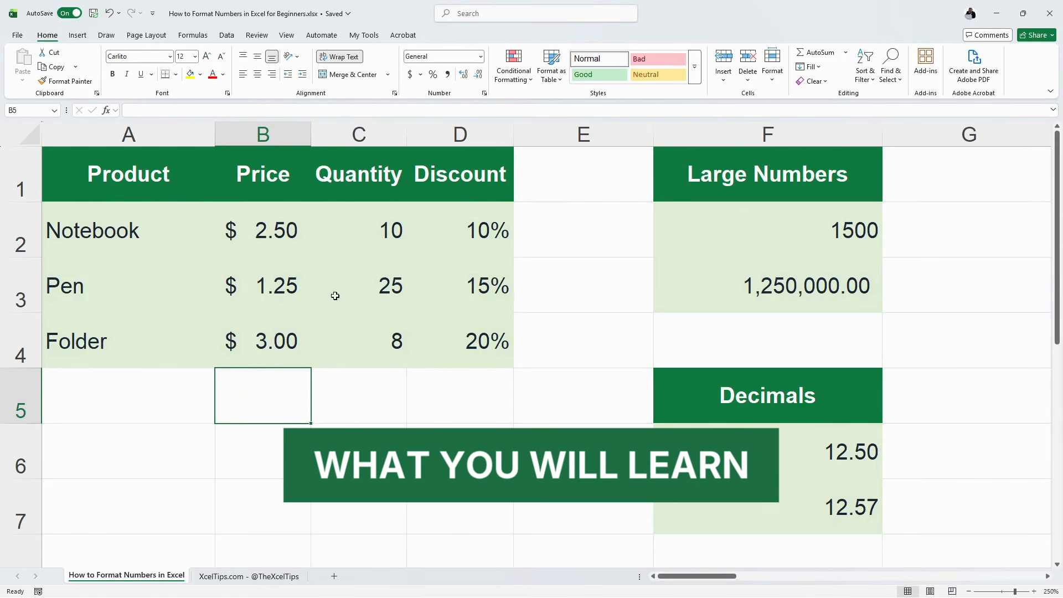
Review the number formats of the Quantity, Price, Discount, Decimals and Large Numbers ranges one after another.
drag(360, 232, 375, 338)
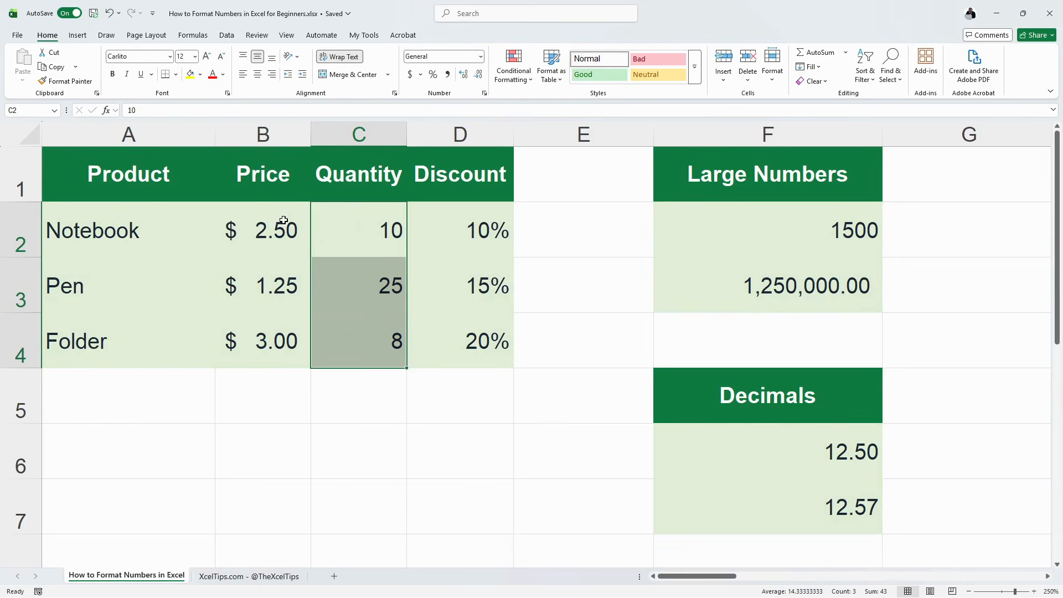
drag(282, 220, 267, 340)
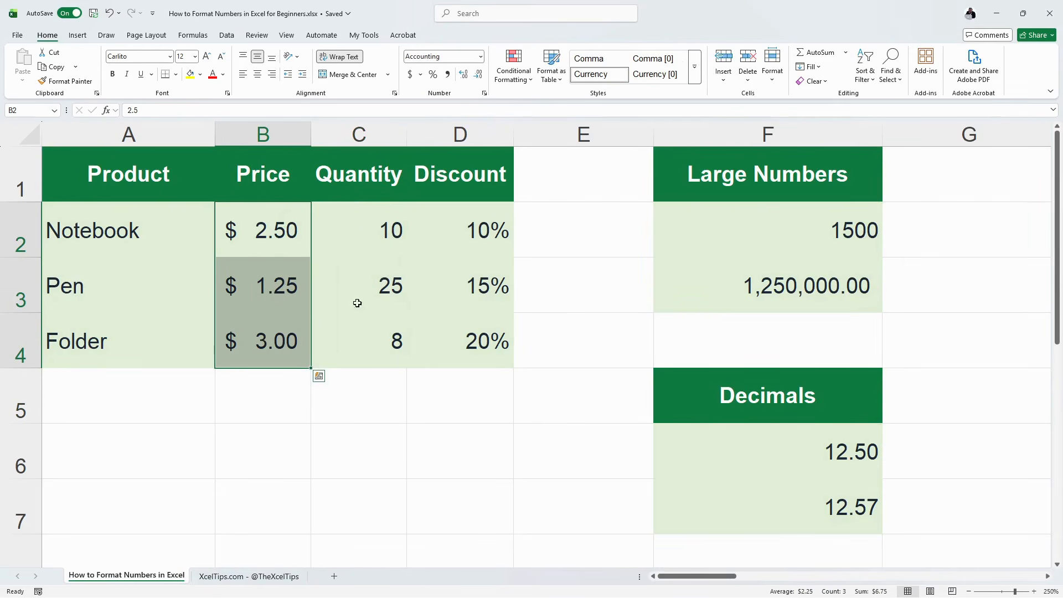
drag(451, 230, 444, 332)
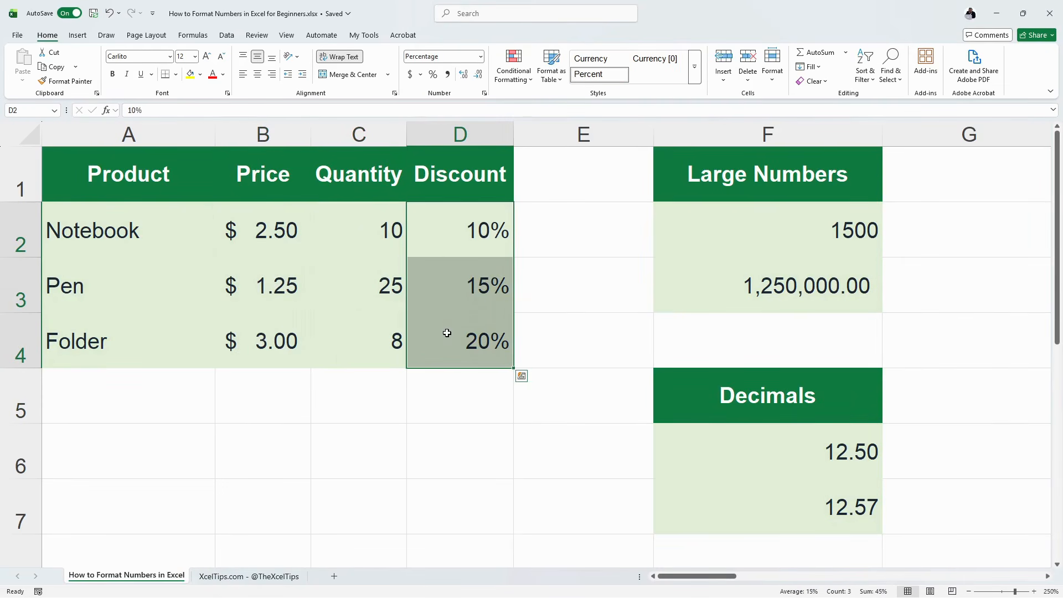
click(770, 458)
drag(769, 458, 771, 496)
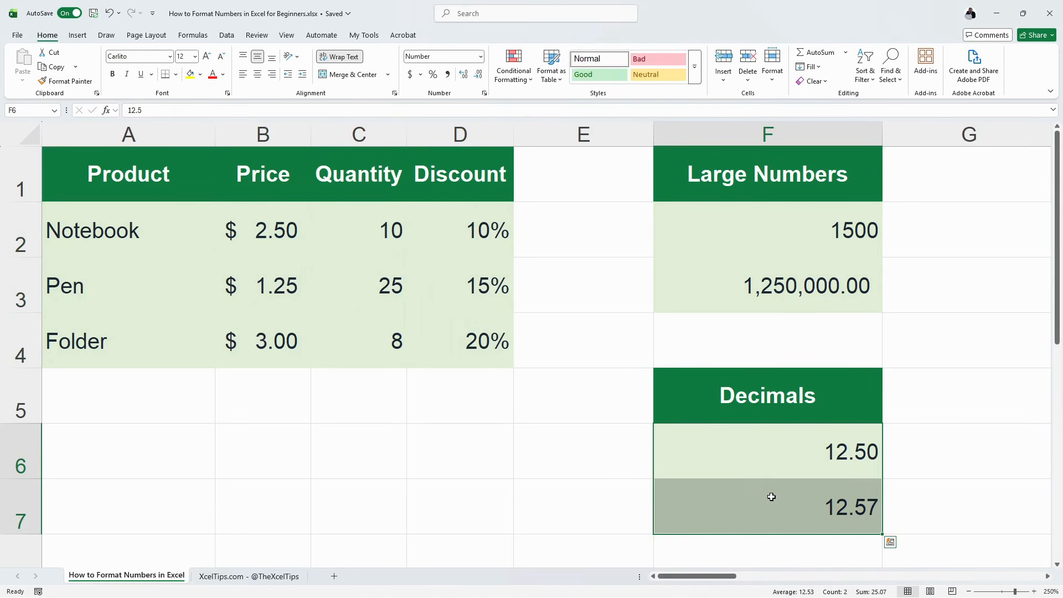
drag(751, 232, 752, 271)
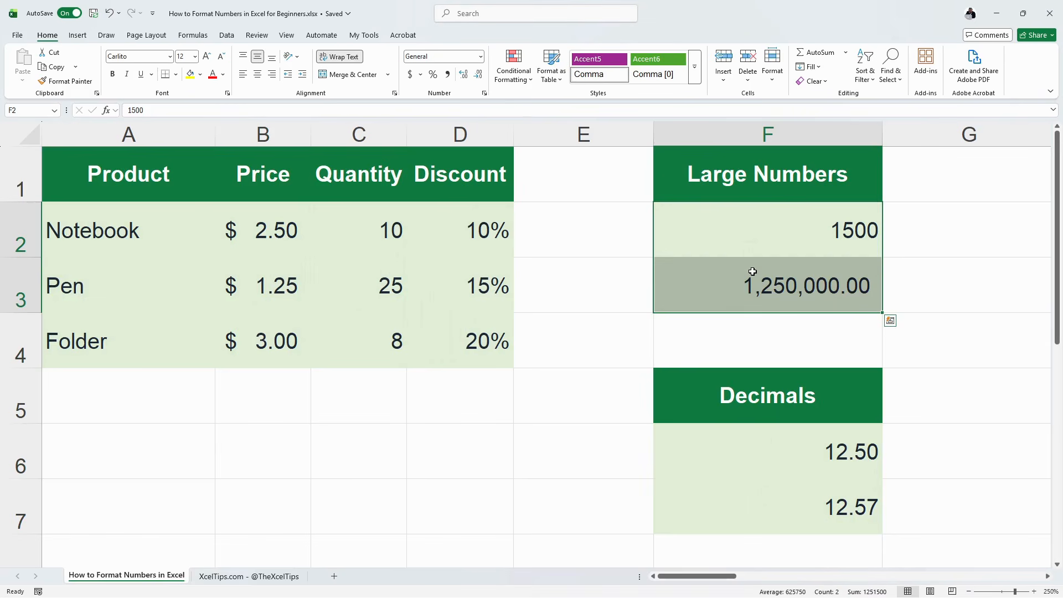
click(573, 192)
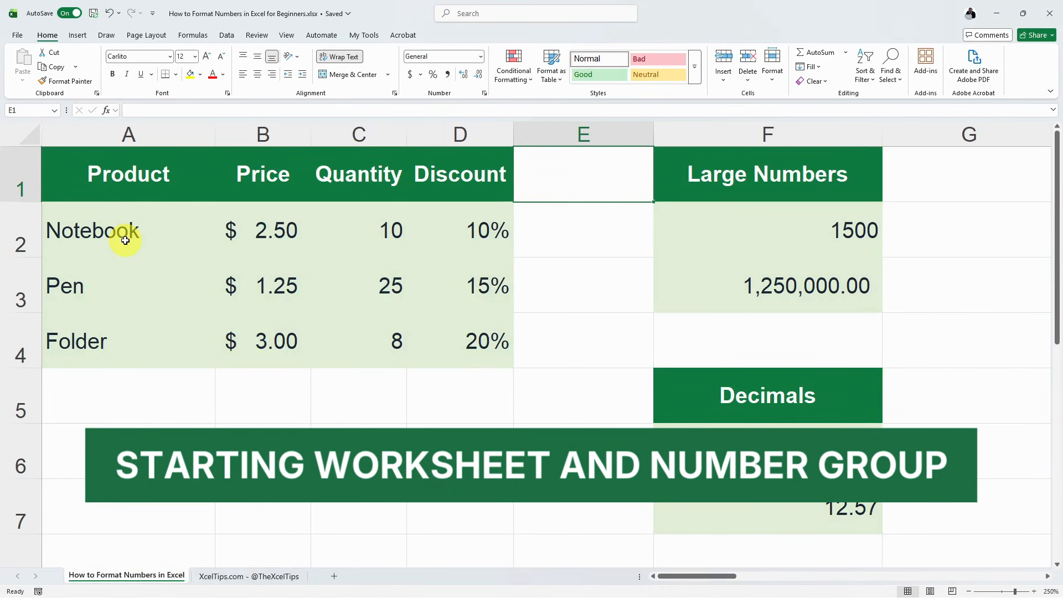
Go through the product table's Product, Price, Quantity and Discount headers in row 1.
click(154, 159)
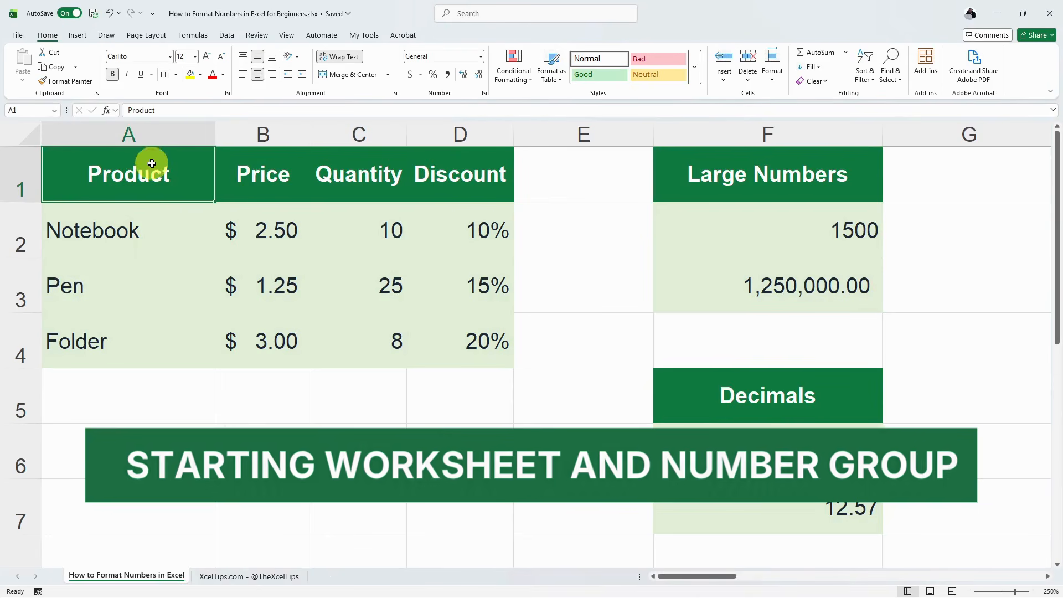
click(263, 170)
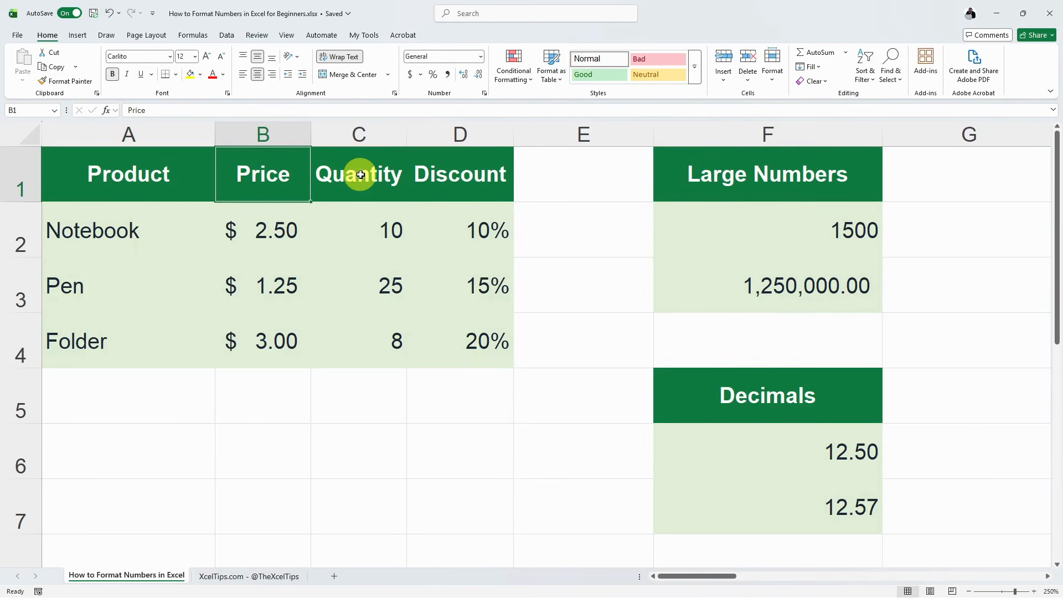
click(360, 174)
click(493, 174)
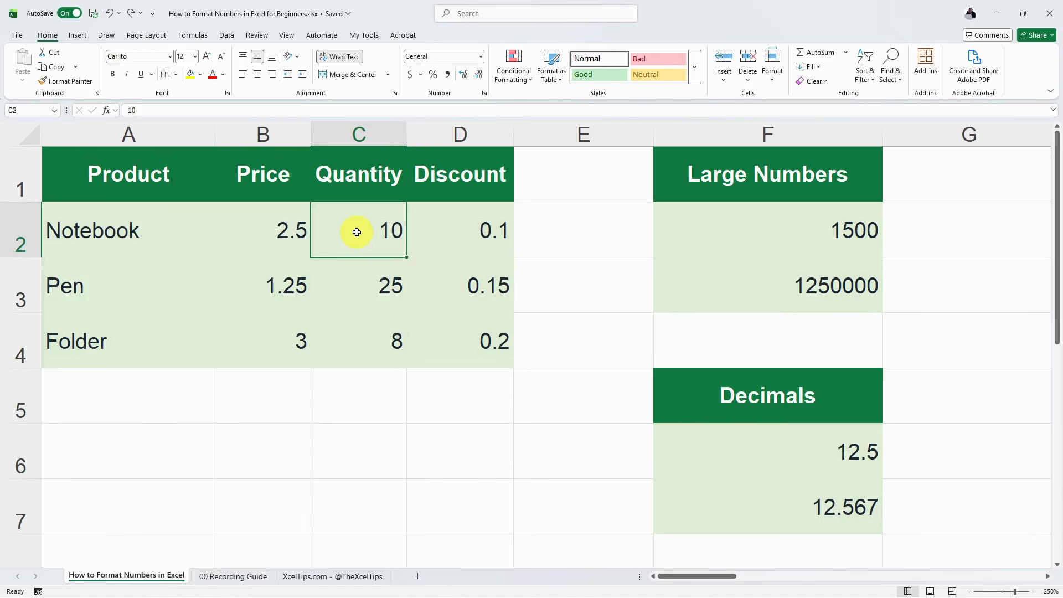
Apply the Number format to the Quantity values in C2:C4.
drag(356, 232, 367, 344)
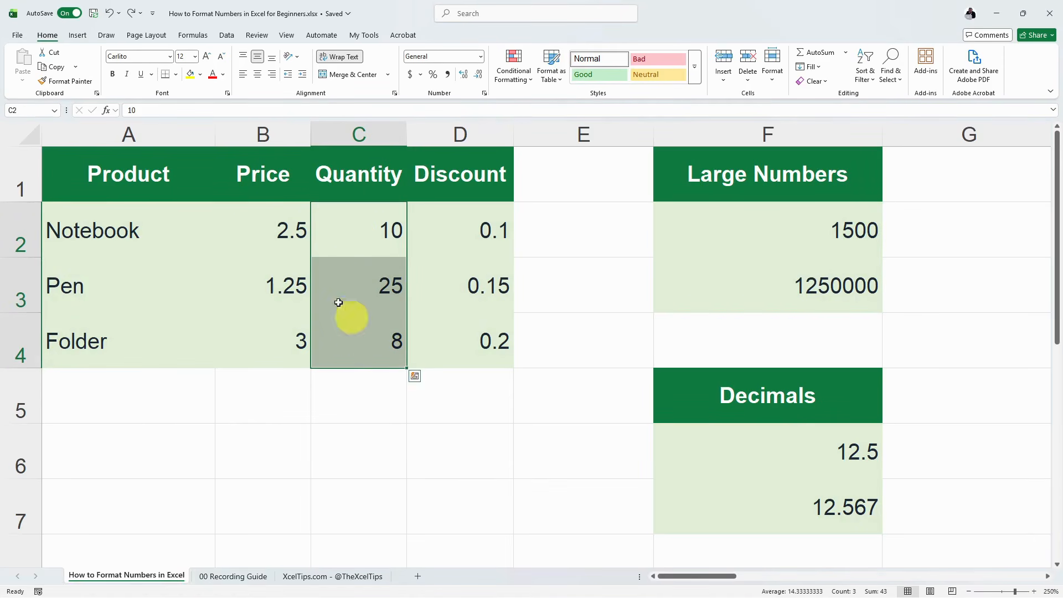
click(54, 35)
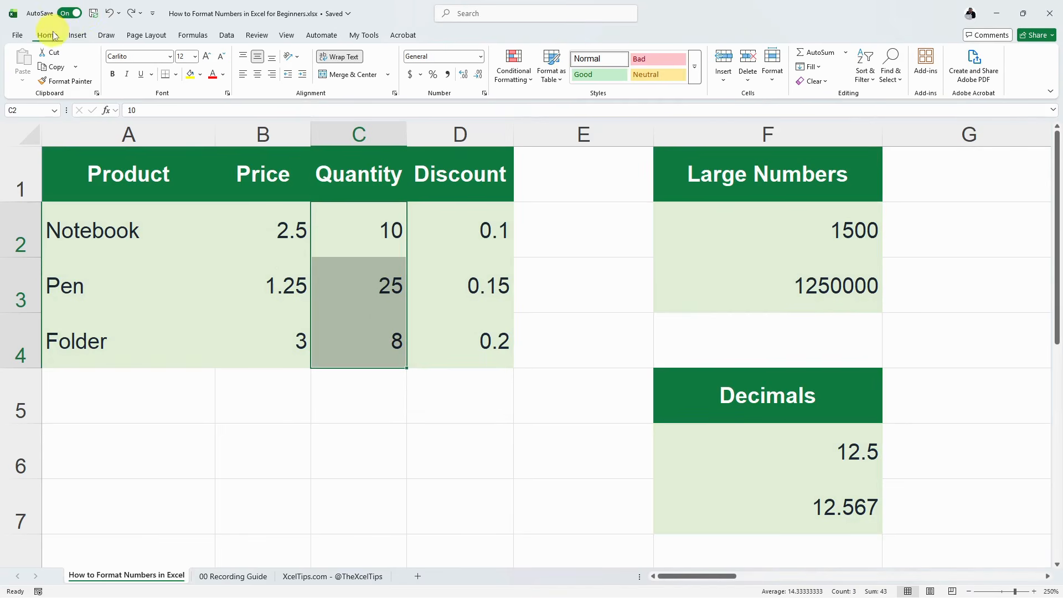
click(481, 57)
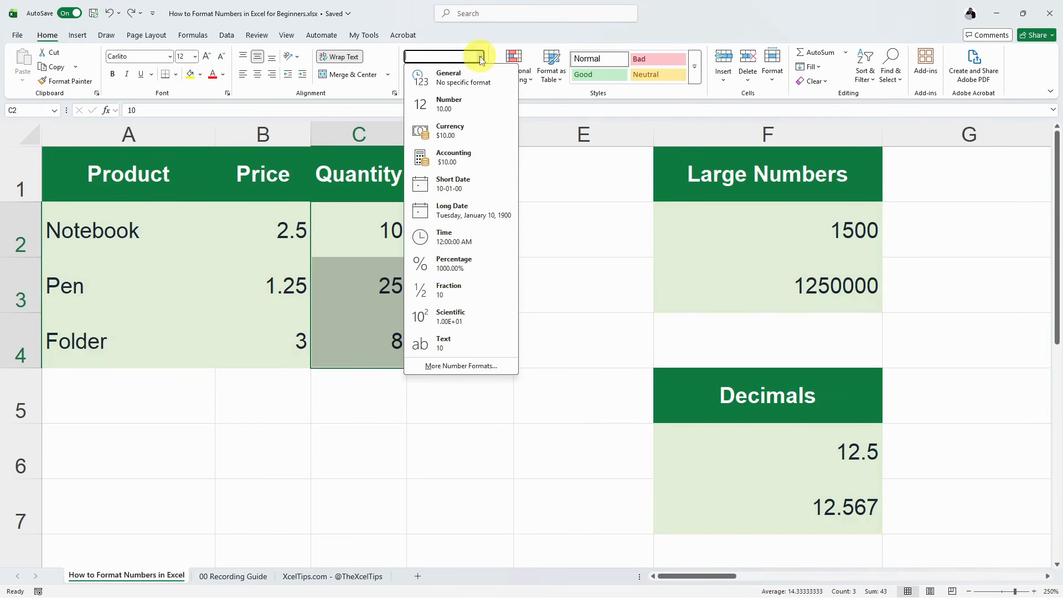
click(469, 107)
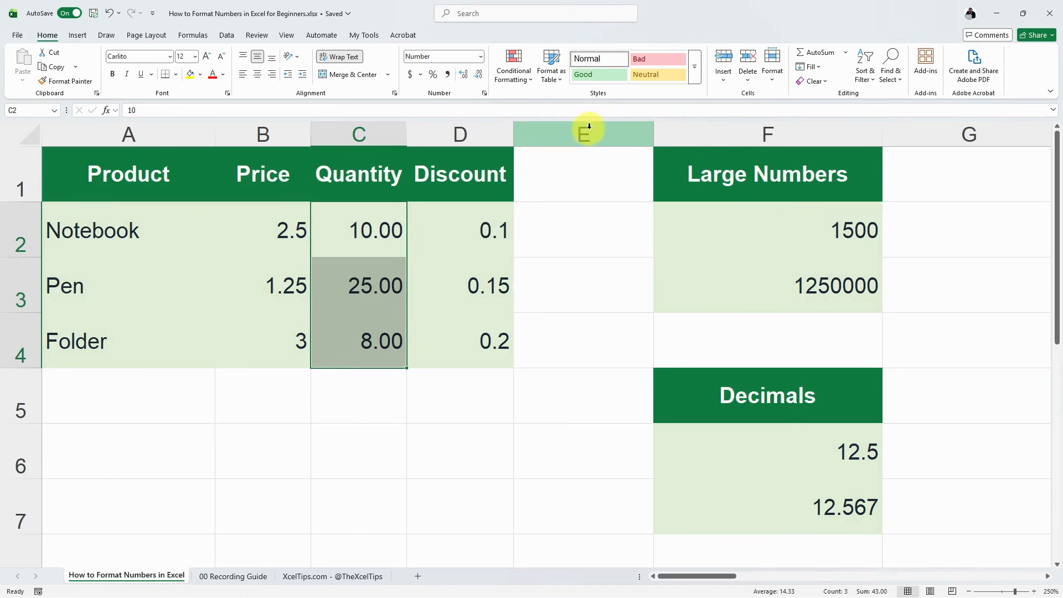
Reduce the Quantity values in C2:C4 to zero decimal places.
click(478, 79)
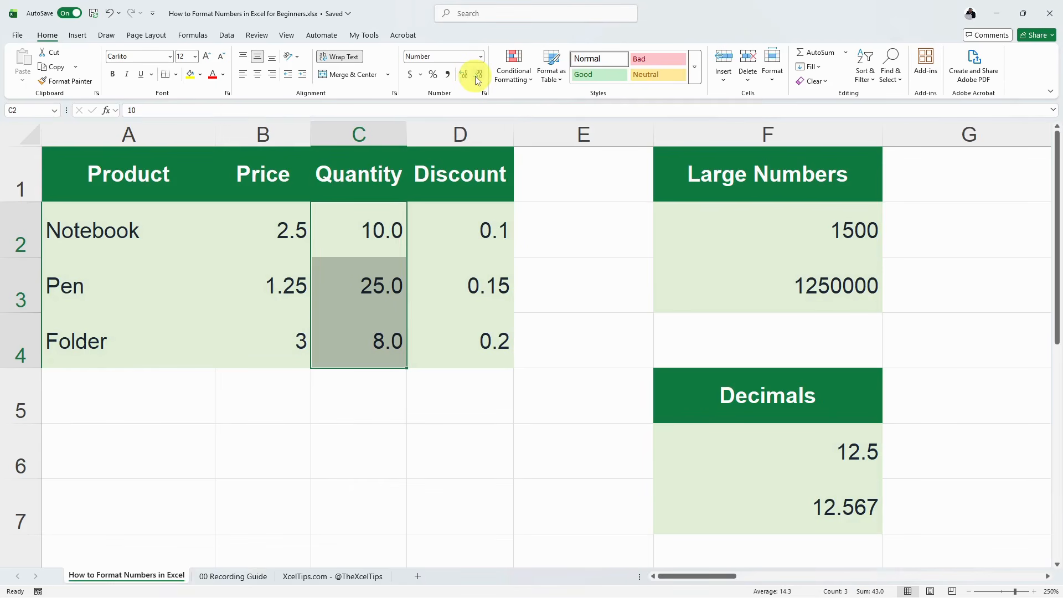
click(477, 79)
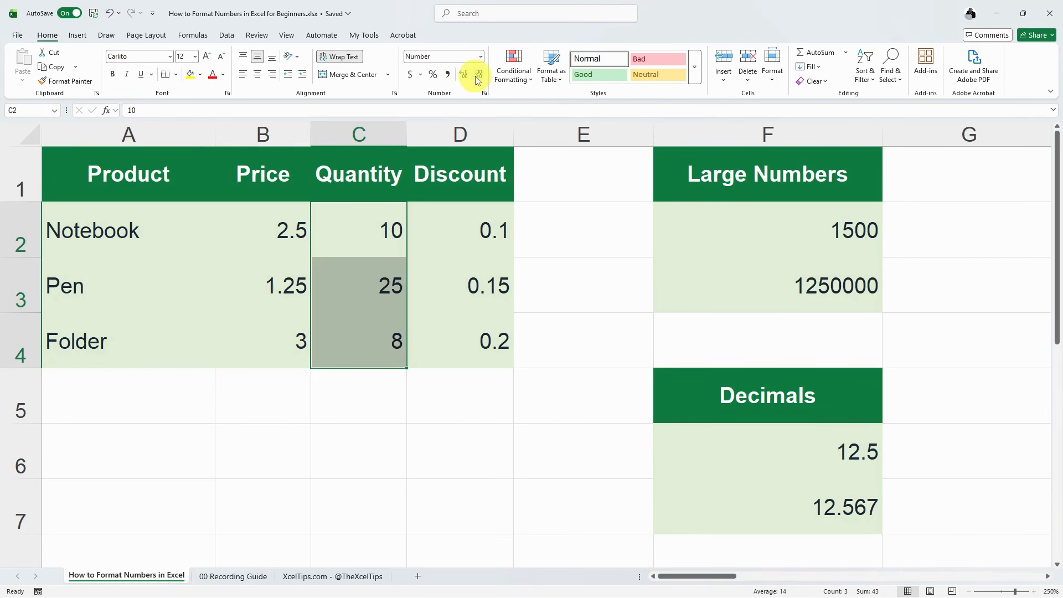
click(362, 227)
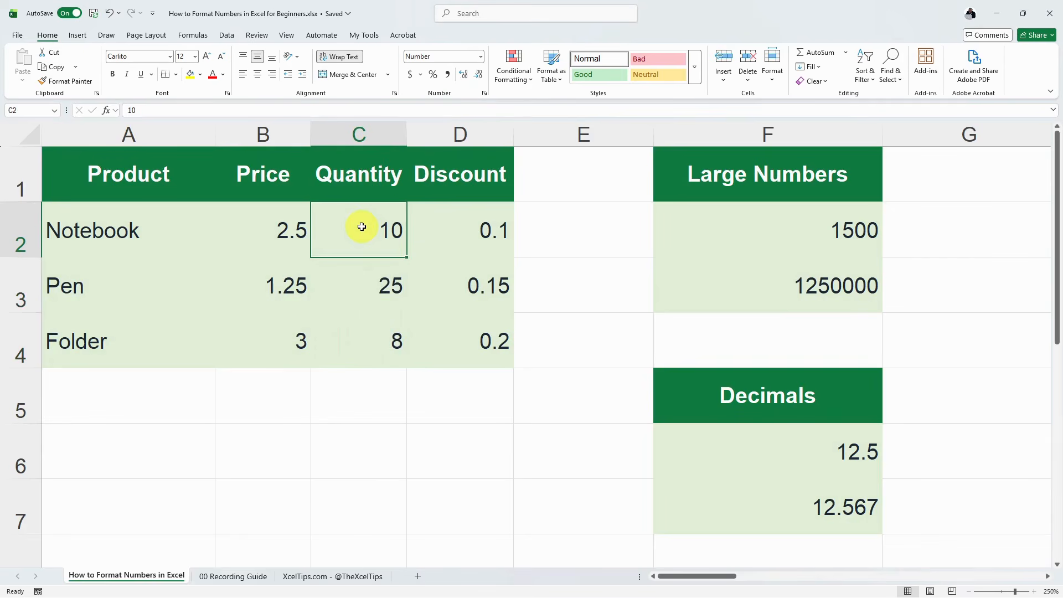
drag(362, 227, 358, 337)
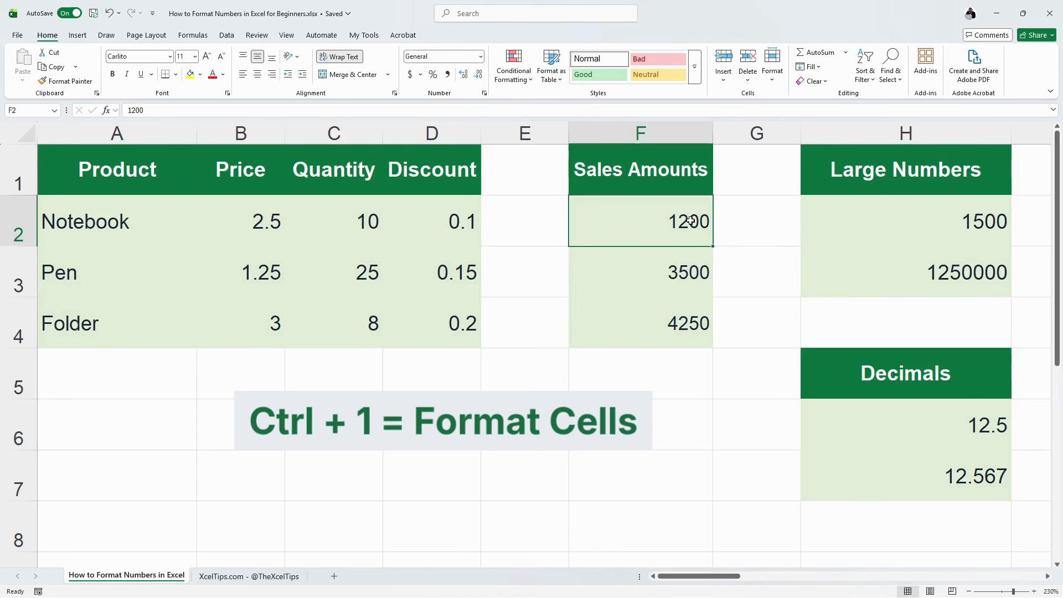
View the Format Cells settings for the first Sales Amounts cell, F2, and close them.
key(ctrl+1)
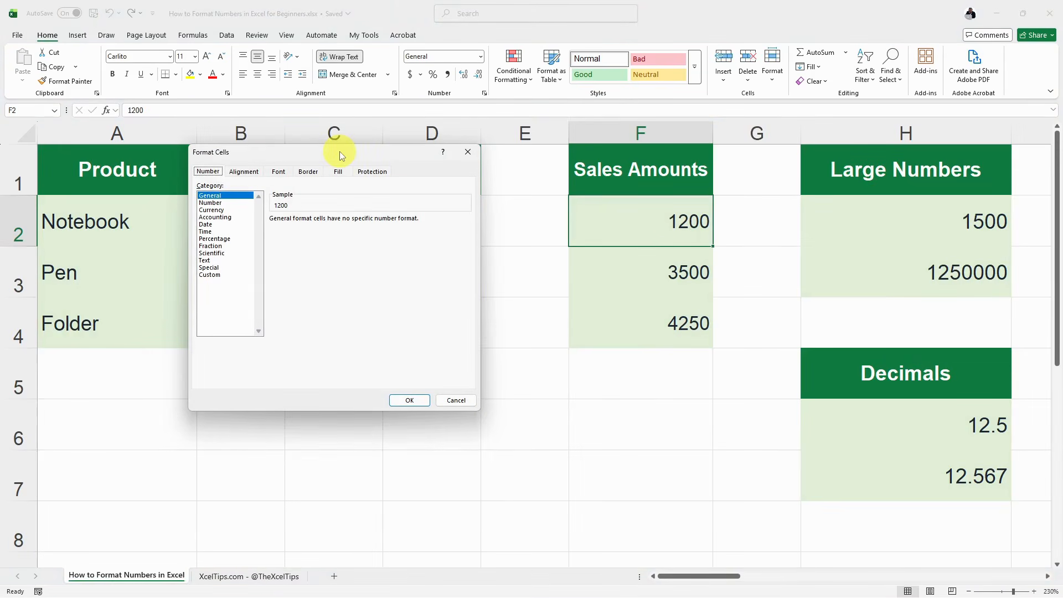
click(465, 153)
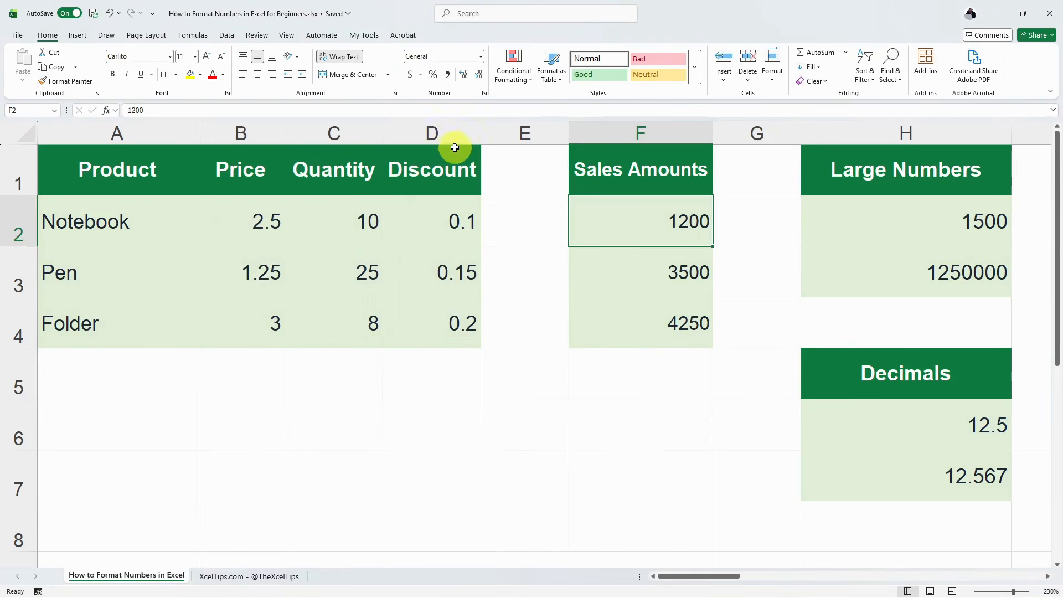
click(483, 94)
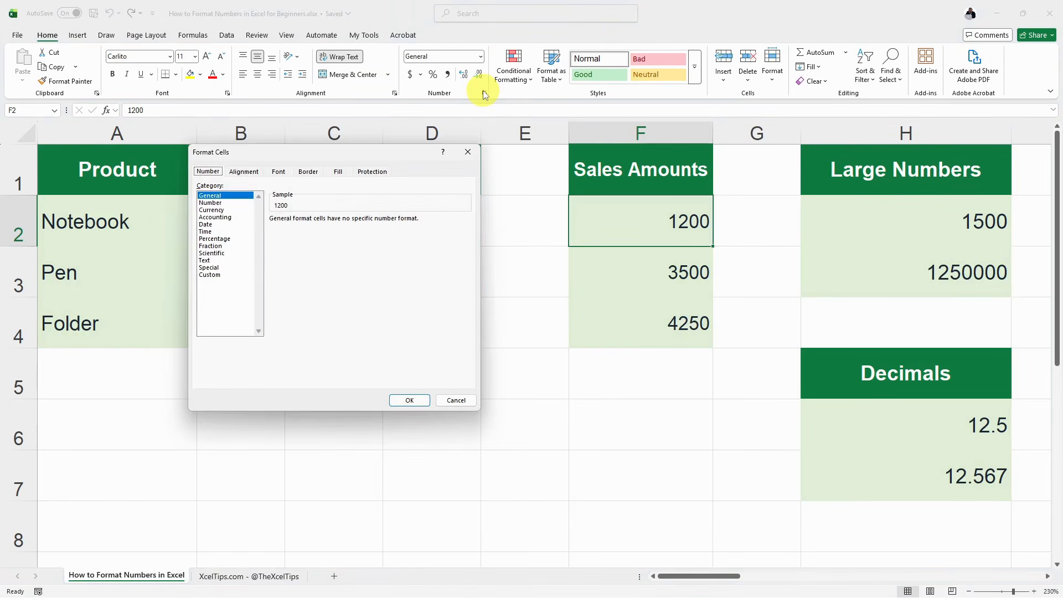
click(474, 153)
View the Format Cells settings for the whole Sales Amounts range F2:F4 and dismiss them.
drag(614, 215, 620, 314)
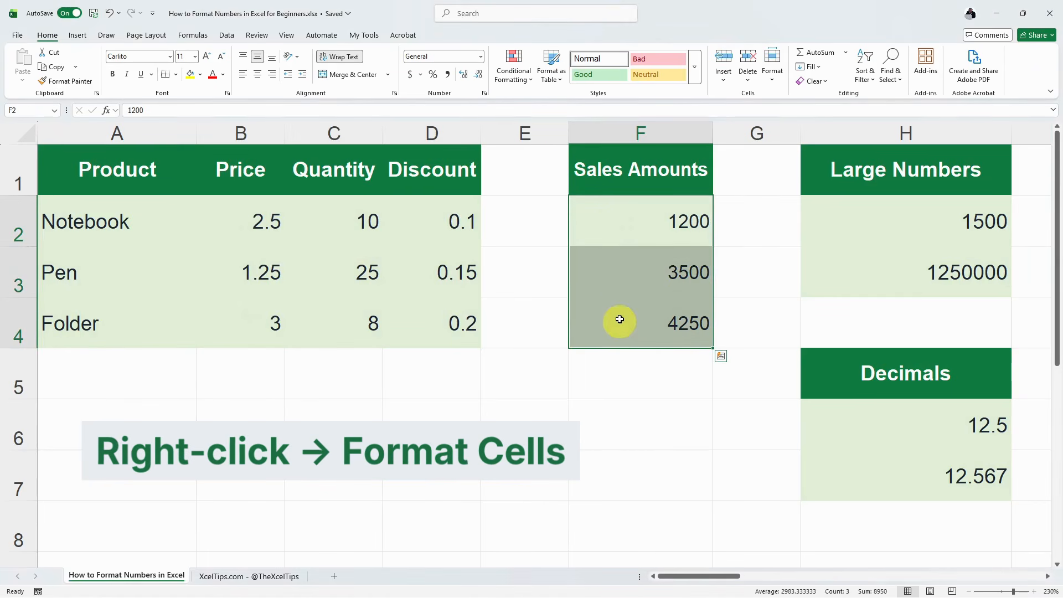
right_click(606, 226)
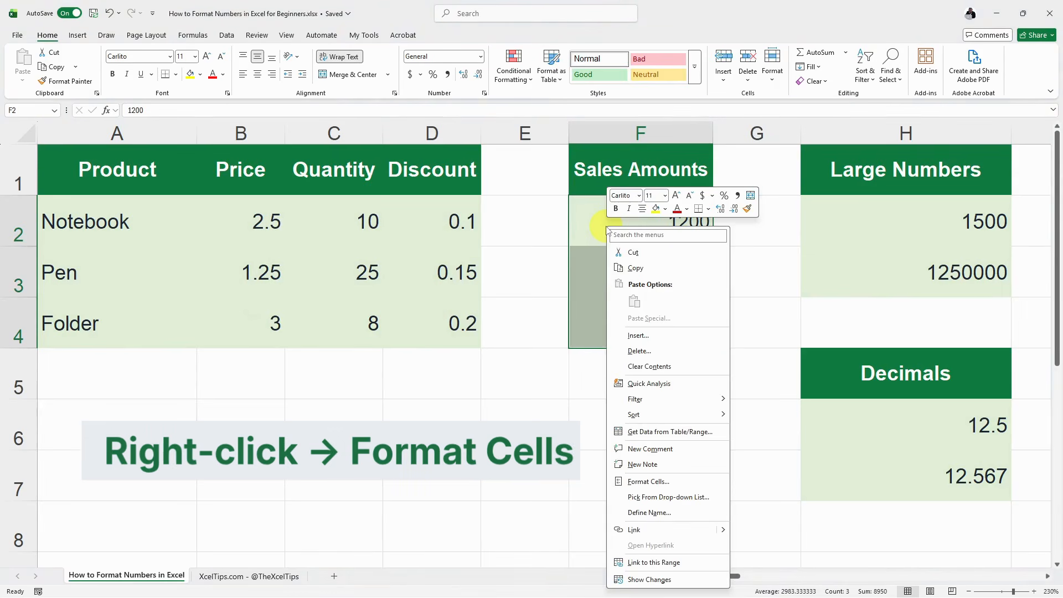
click(658, 487)
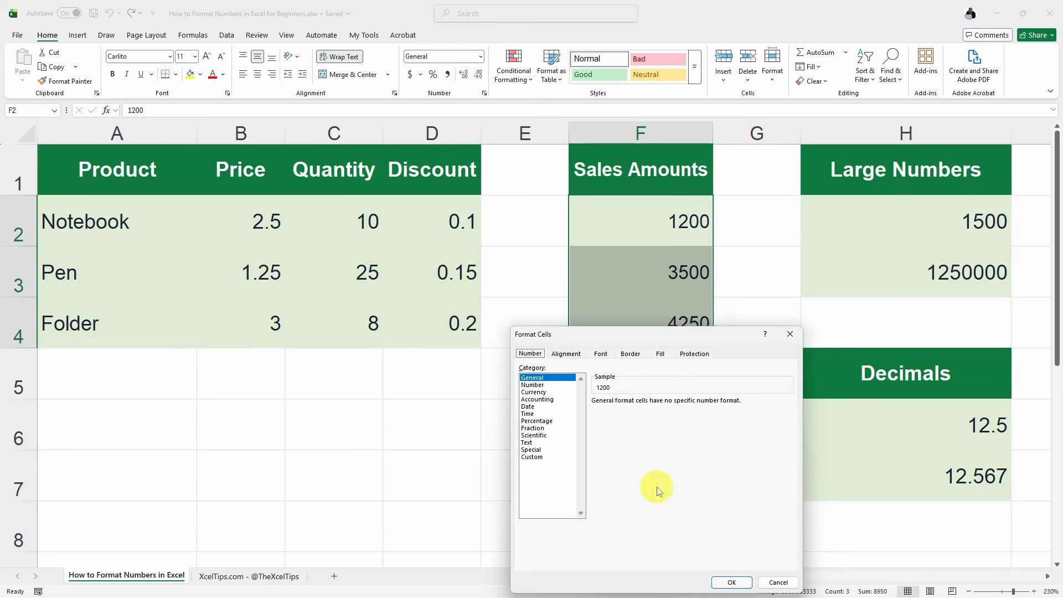
key(Escape)
click(651, 220)
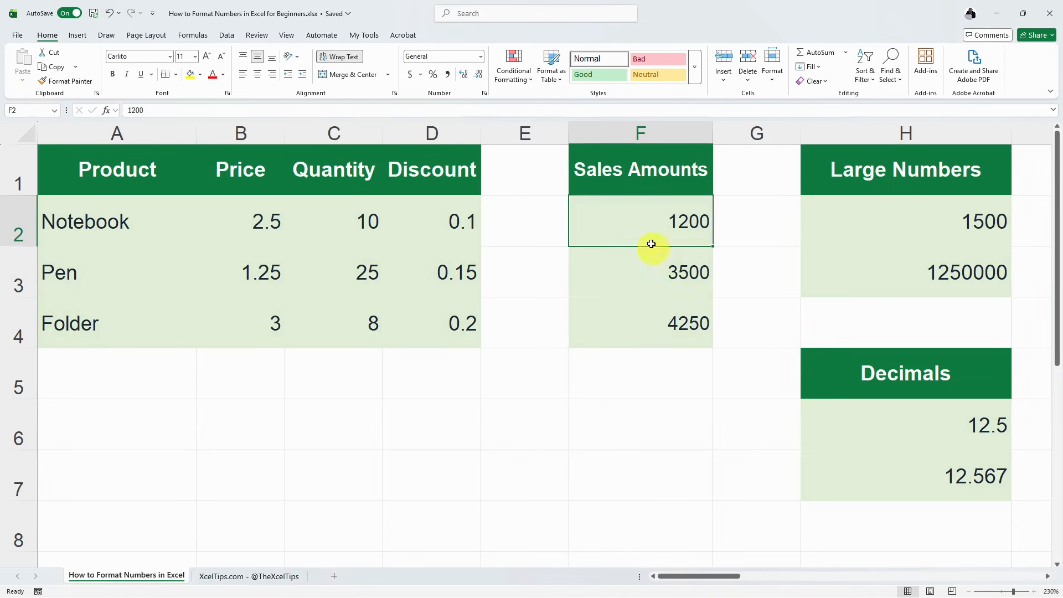
Review the Alignment, Font, Border, Fill and Protection settings in Format Cells for the Sales Amounts range F2:F4.
drag(633, 223, 637, 317)
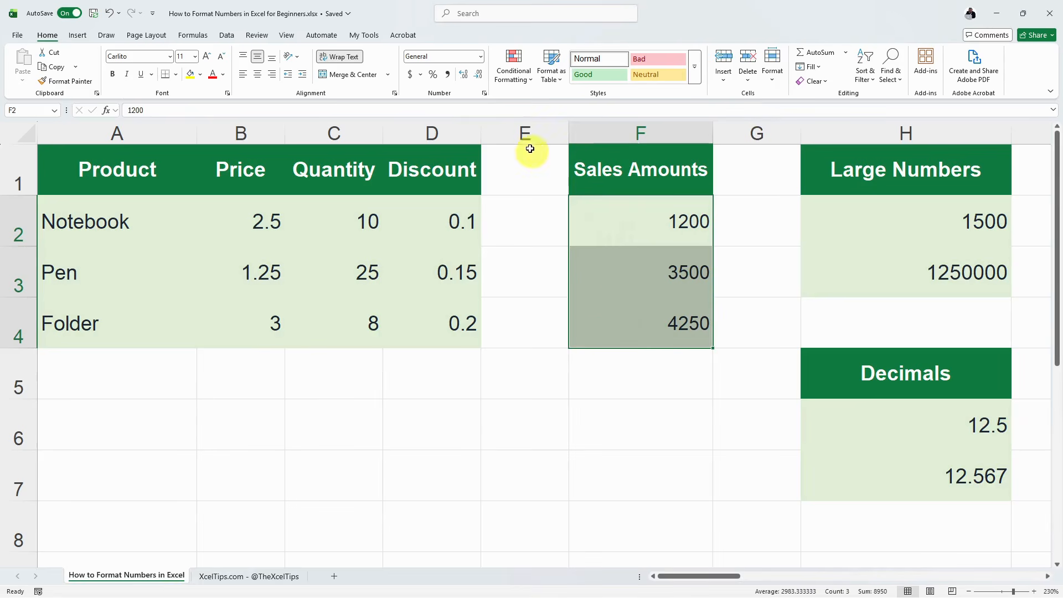
click(485, 93)
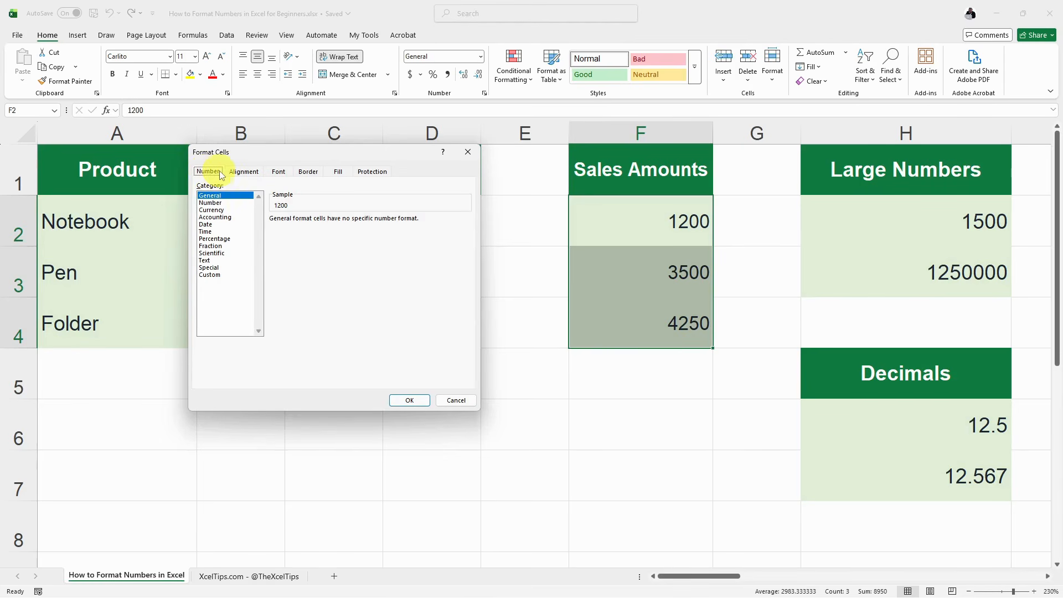
click(246, 172)
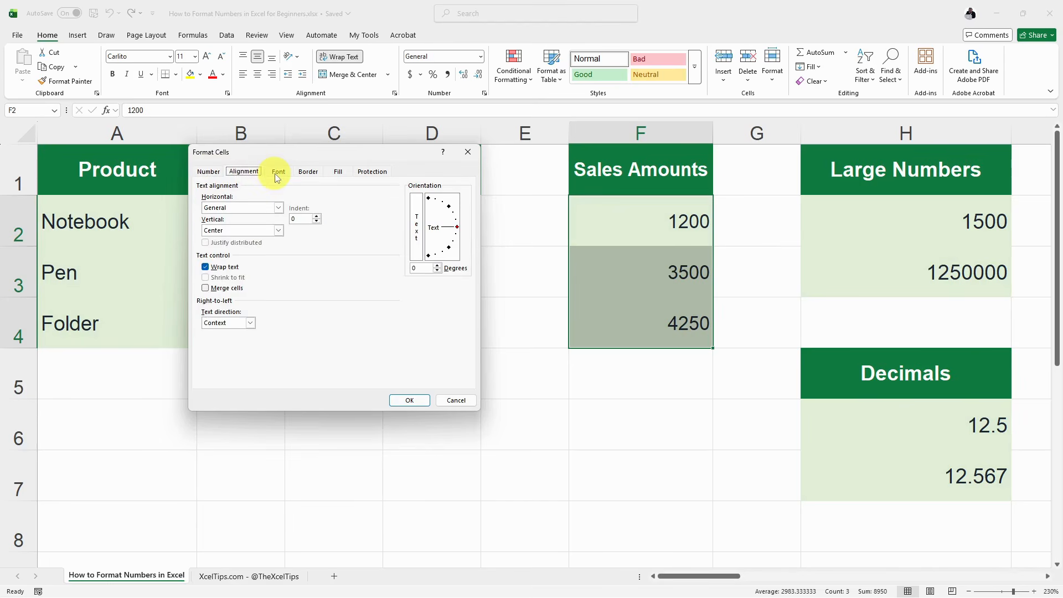
click(276, 175)
click(308, 172)
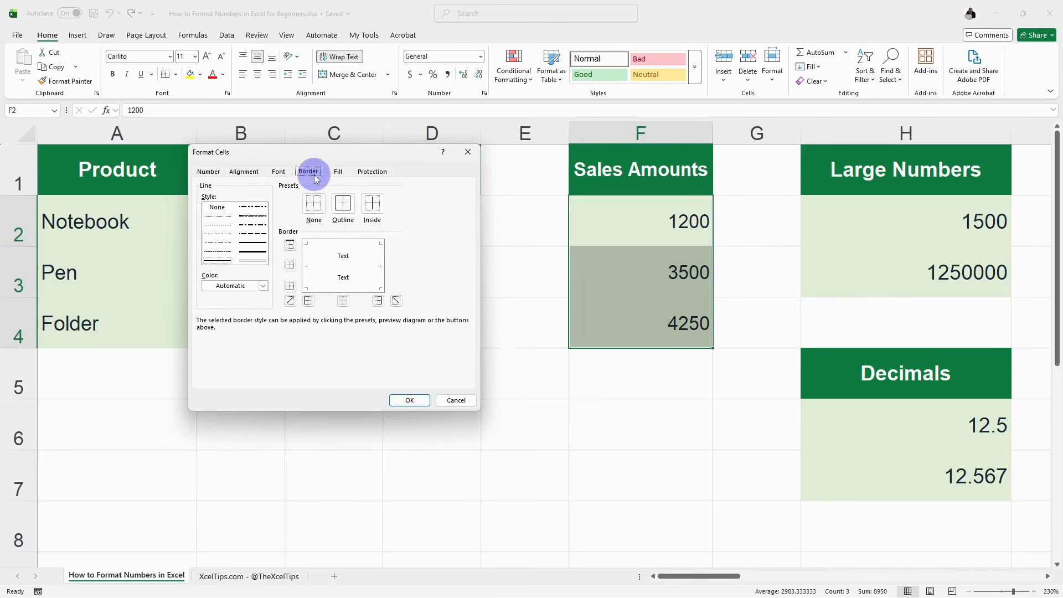
click(335, 174)
click(366, 174)
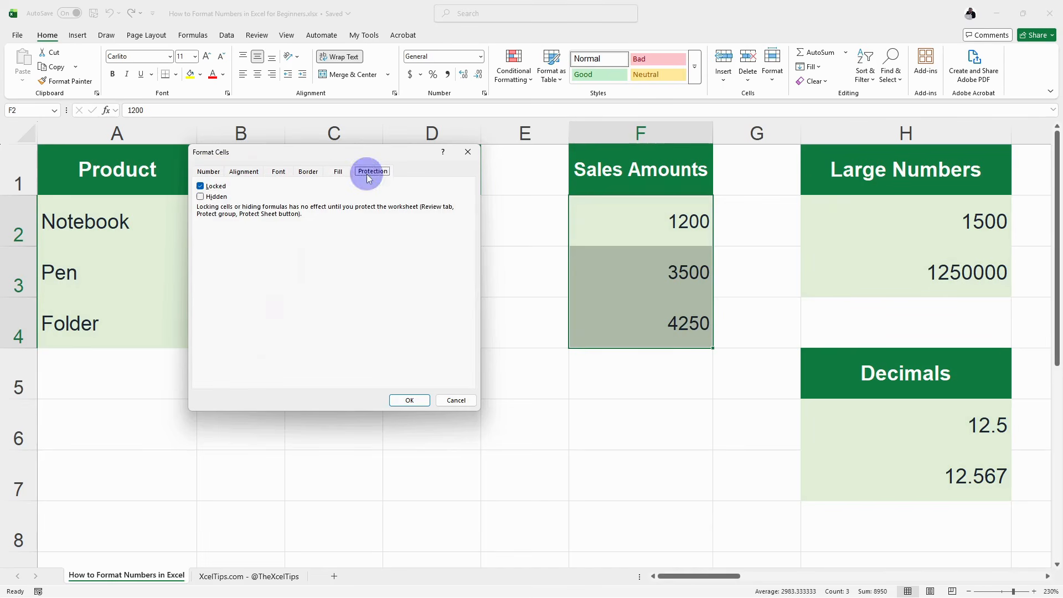
Format the Sales Amounts in F2:F4 as Number with 0 decimal places and the 1000 separator, and check each cell.
click(209, 173)
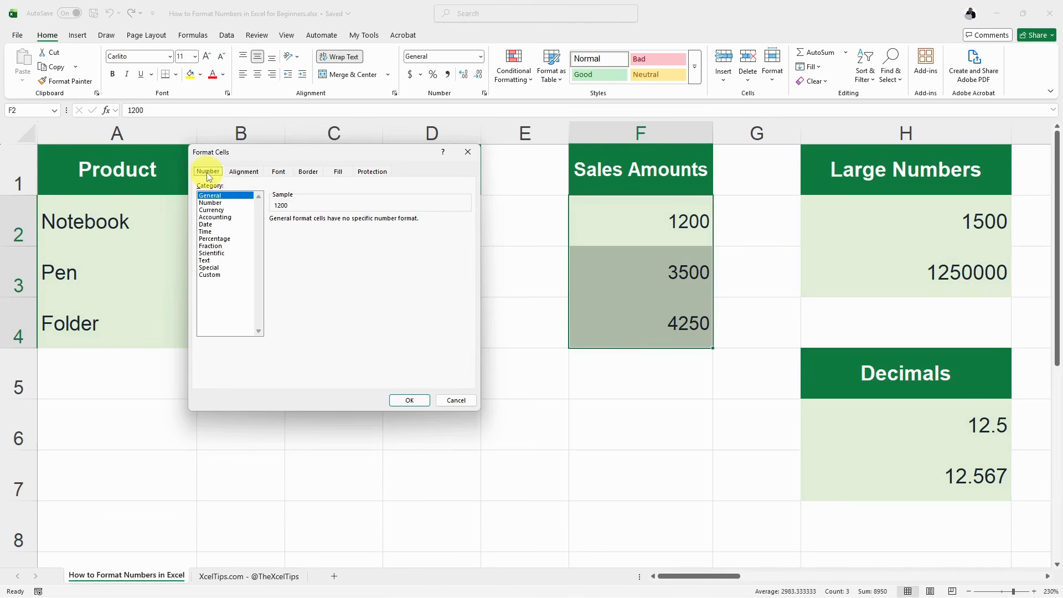
click(216, 203)
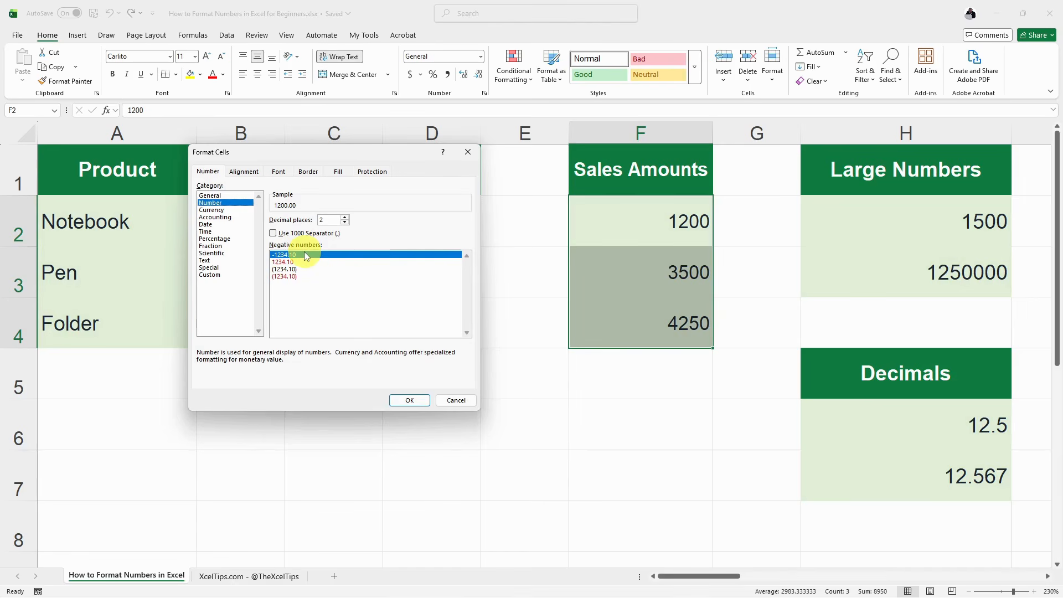
click(345, 223)
click(345, 223)
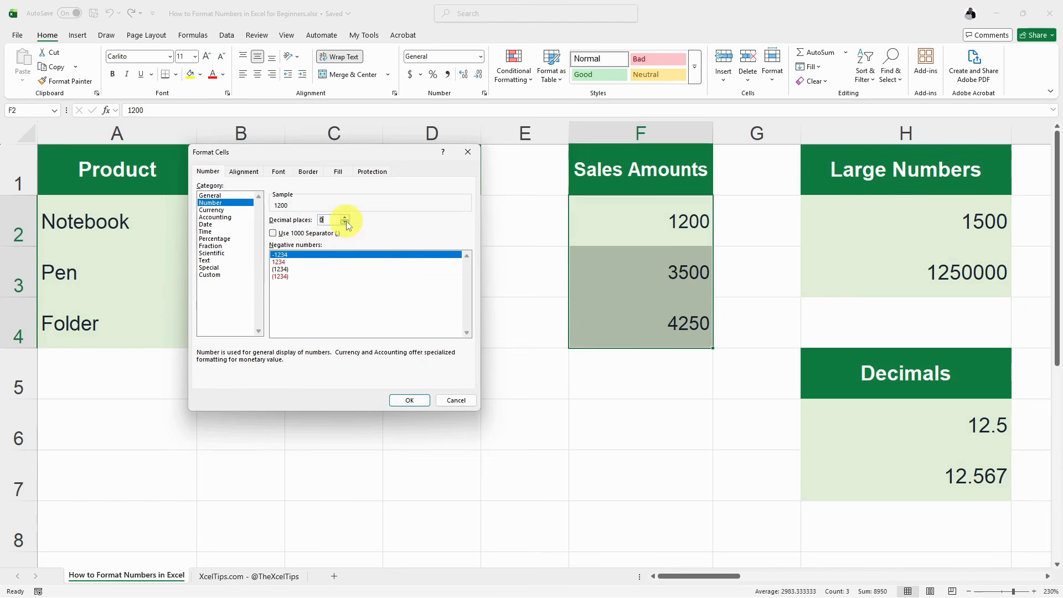
click(274, 238)
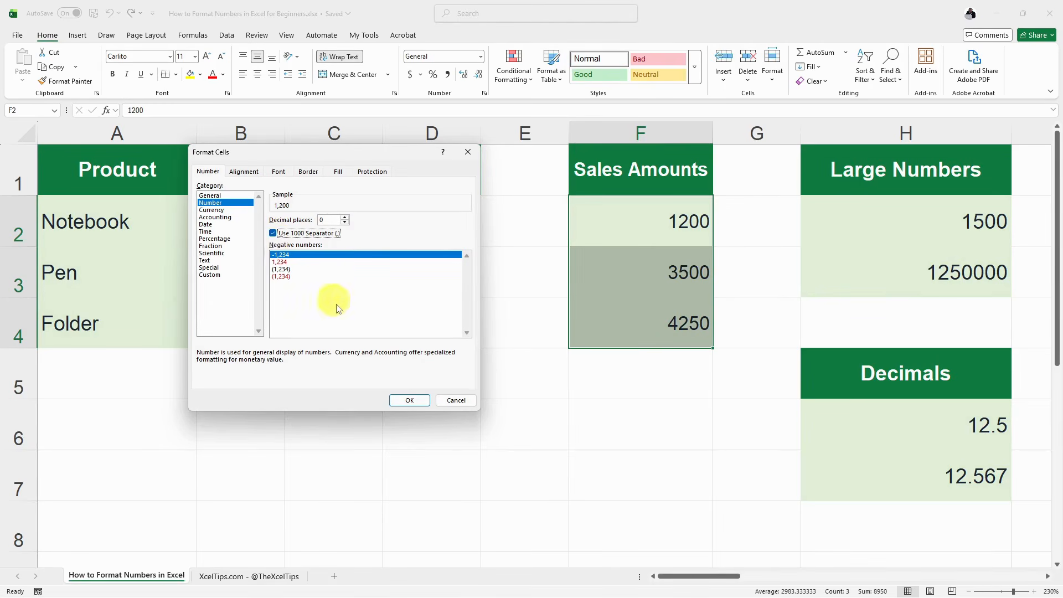
click(409, 402)
click(662, 225)
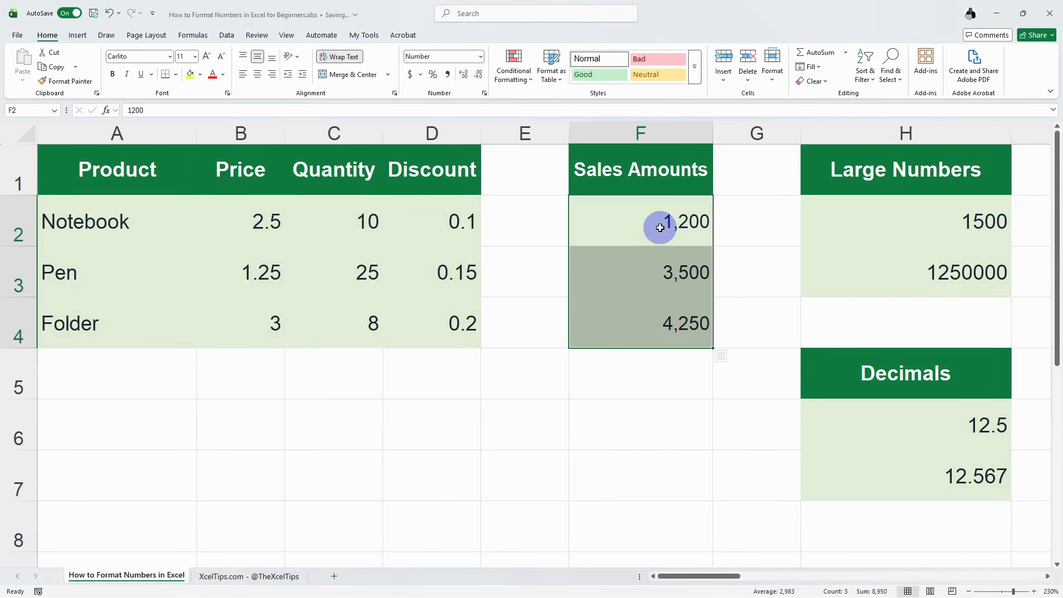
mouse_move(670, 223)
mouse_down()
mouse_move(683, 316)
mouse_move(678, 227)
mouse_up()
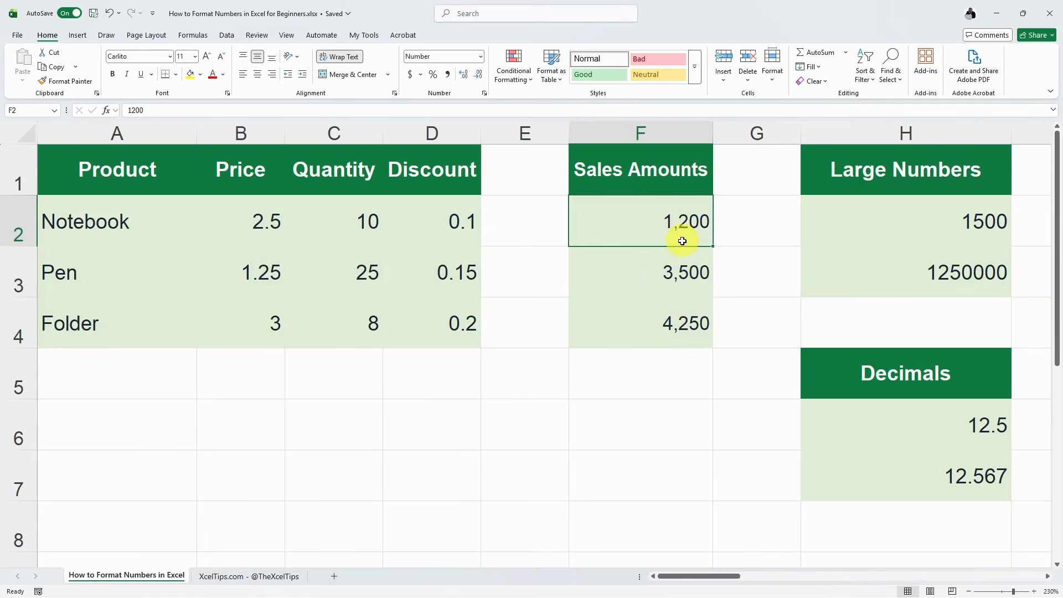
click(671, 272)
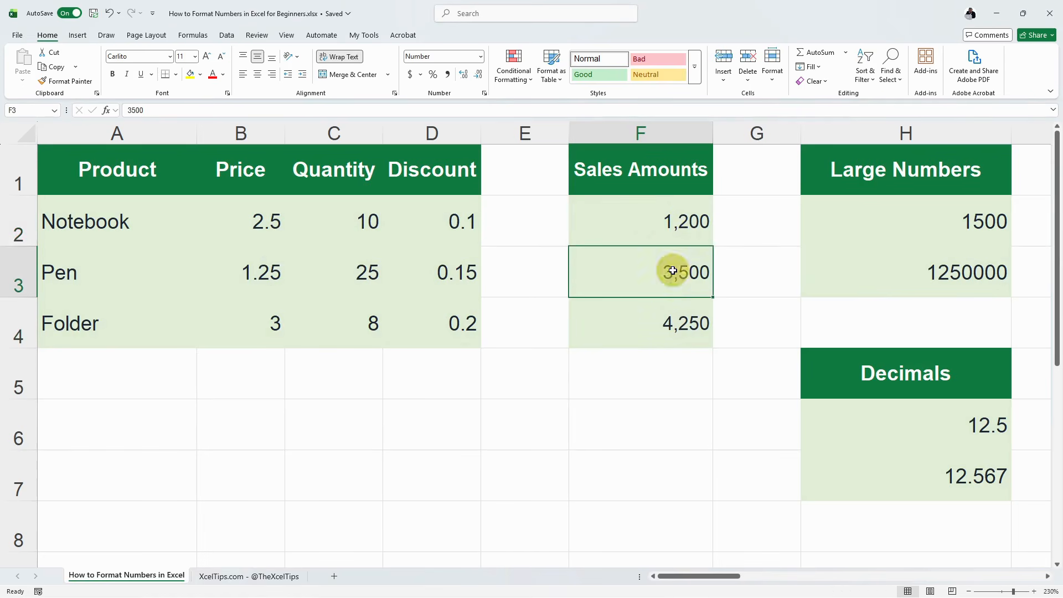
click(666, 318)
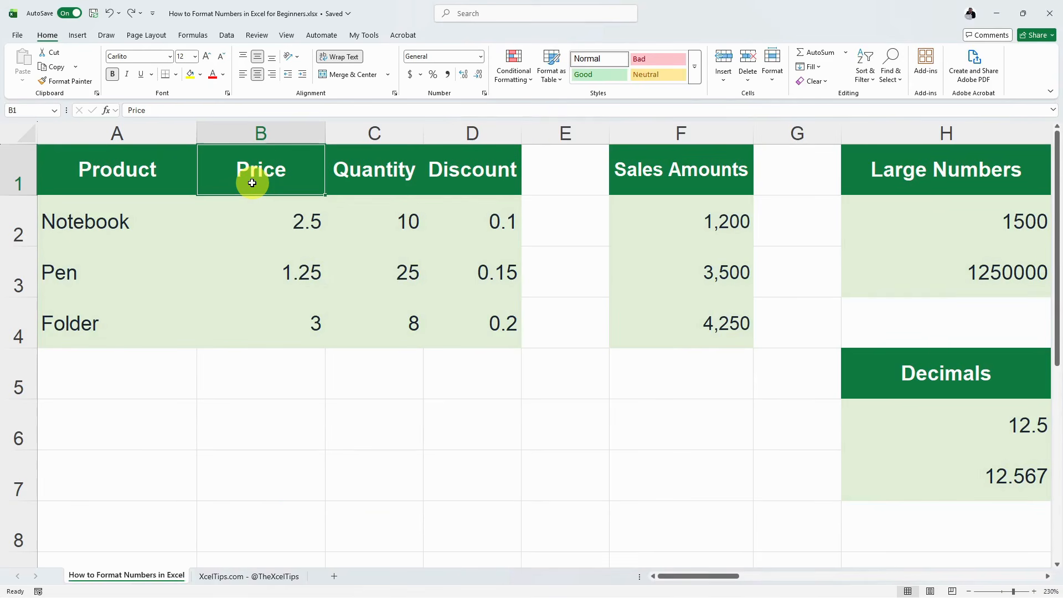
Apply the Currency format to the Price values in B2:B4.
drag(288, 211, 276, 318)
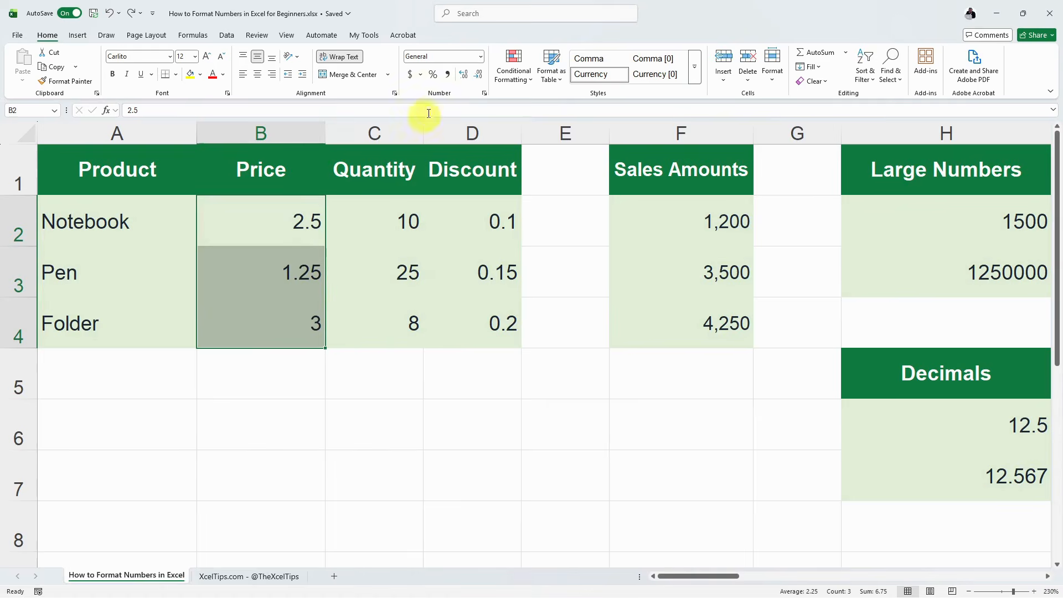
click(480, 57)
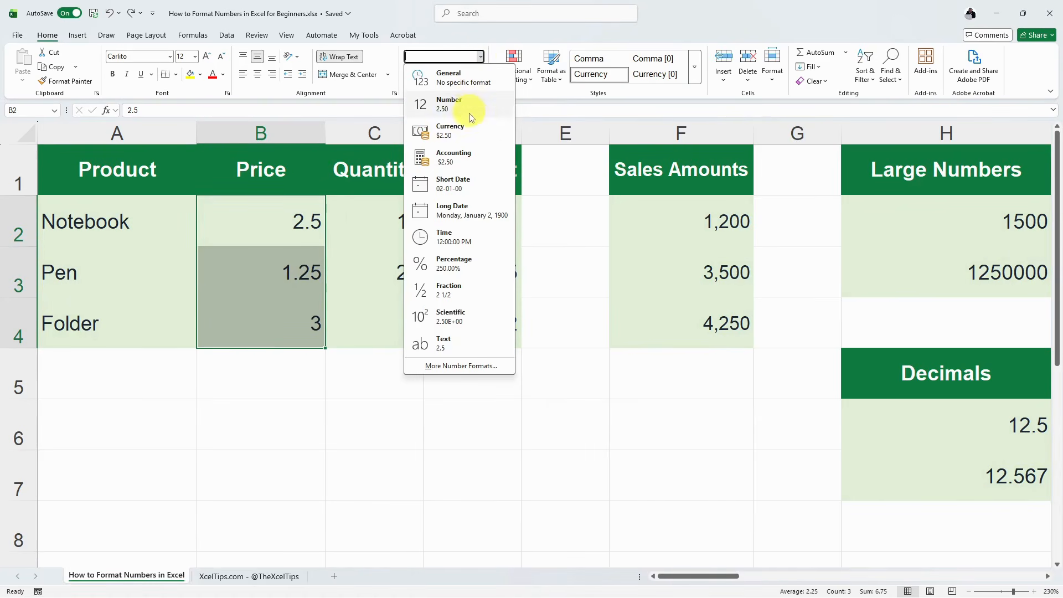
click(471, 137)
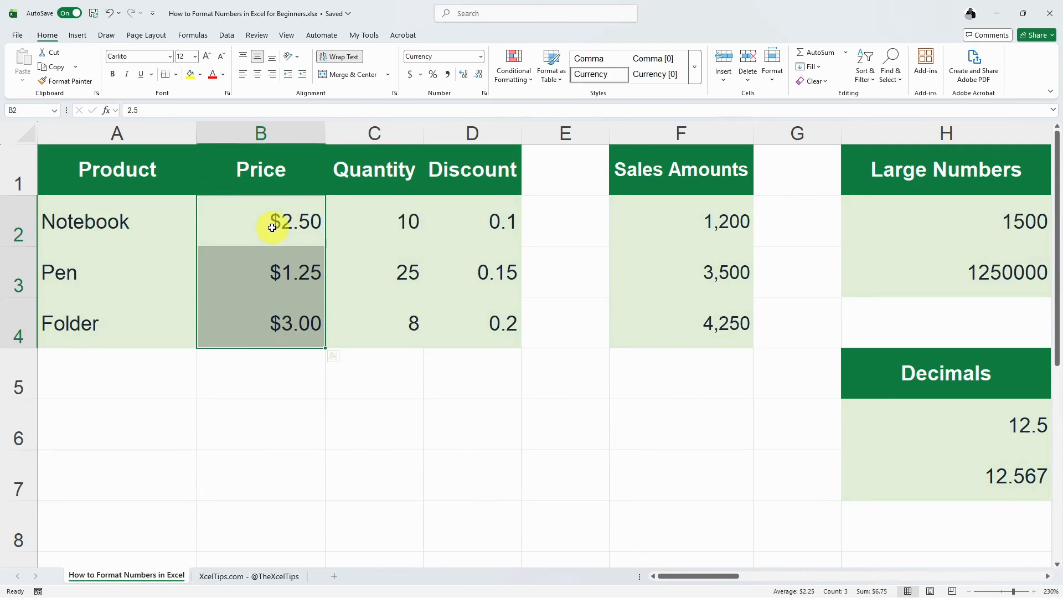
Browse the currency symbols available in Format Cells for the Price range B2:B4, and cancel without changing anything.
click(484, 94)
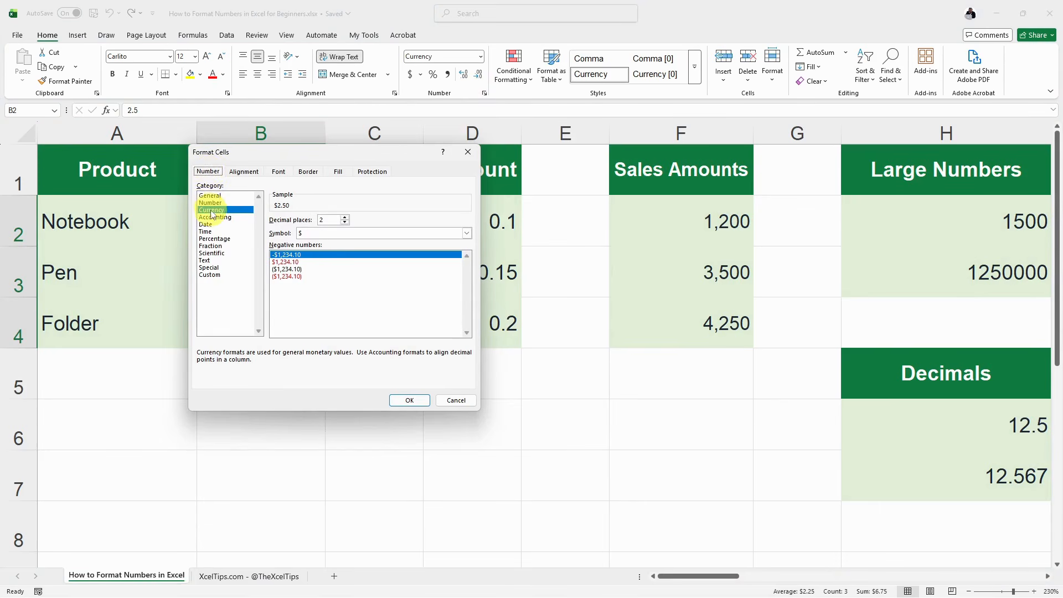
click(331, 237)
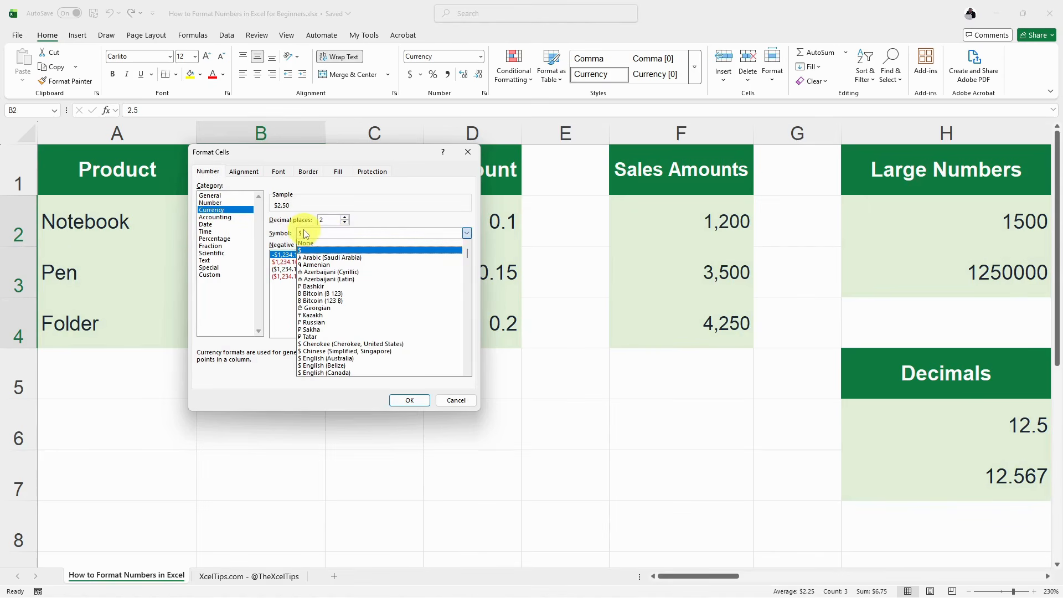
scroll(332, 272, down, 1)
scroll(332, 272, down, 8)
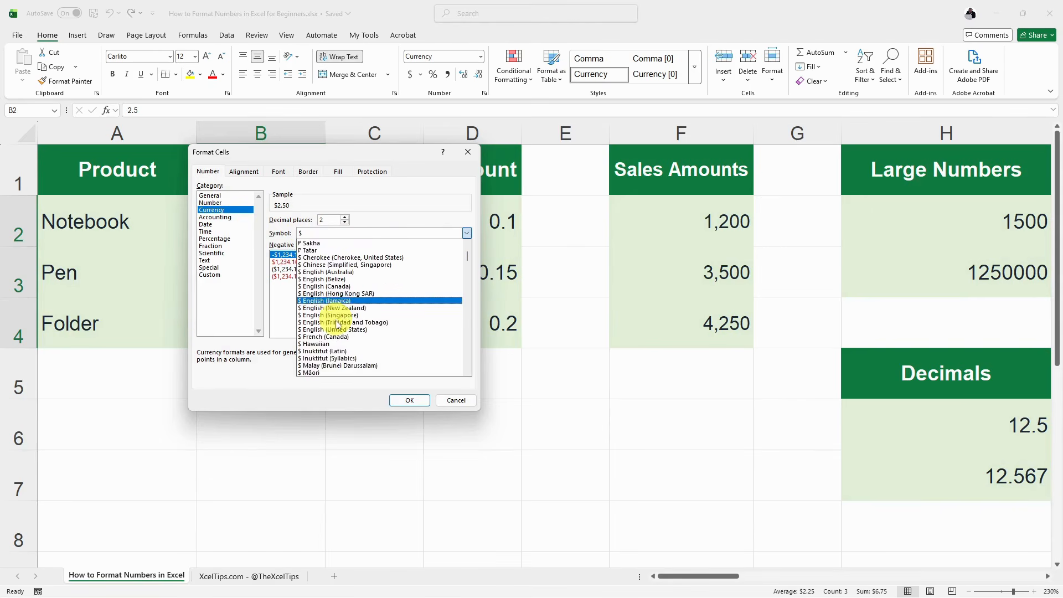
scroll(352, 334, down, 5)
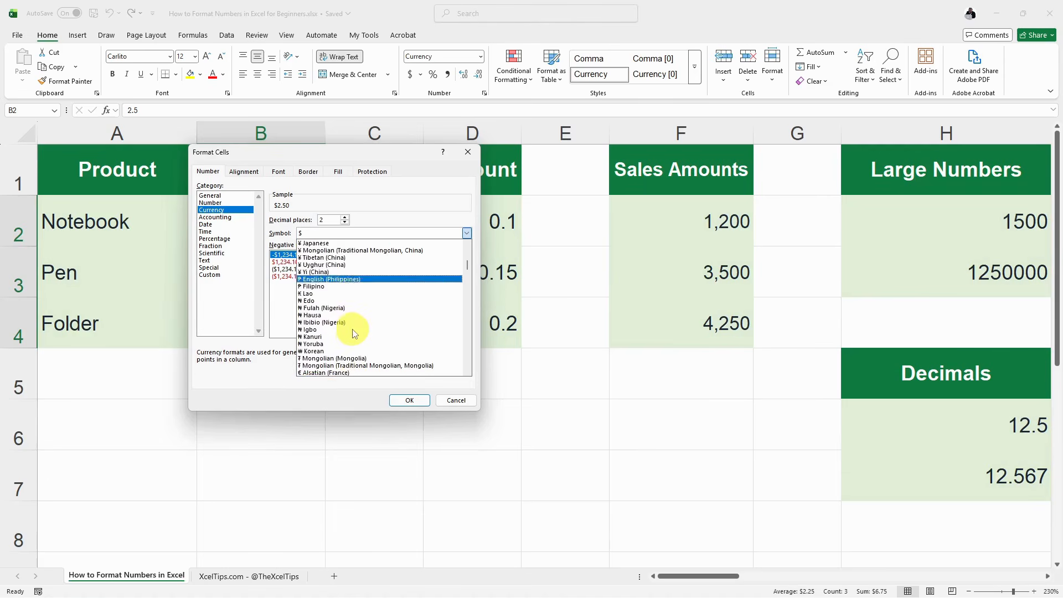
scroll(354, 331, up, 15)
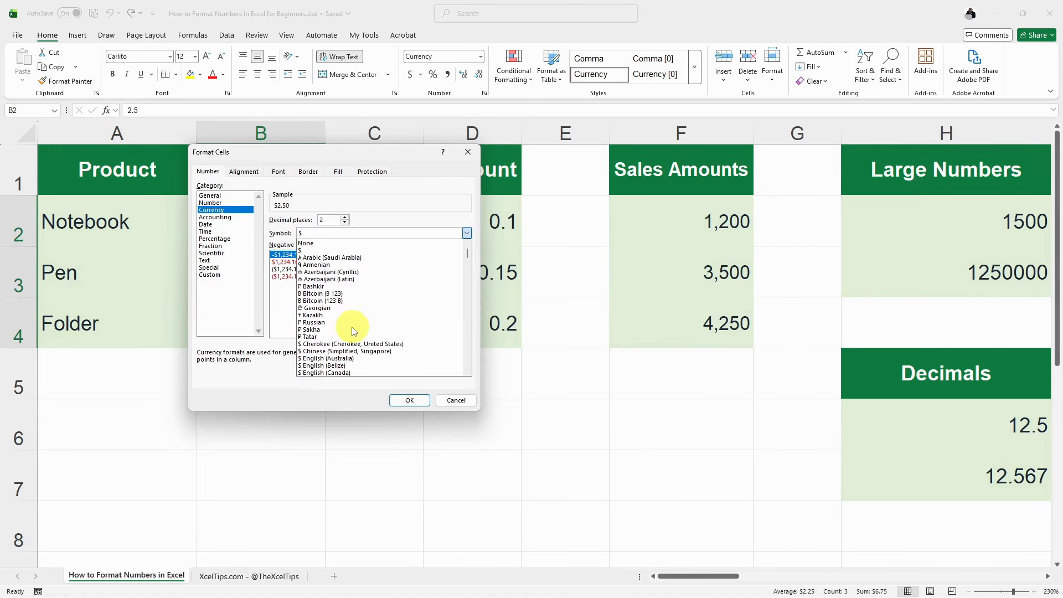
click(464, 400)
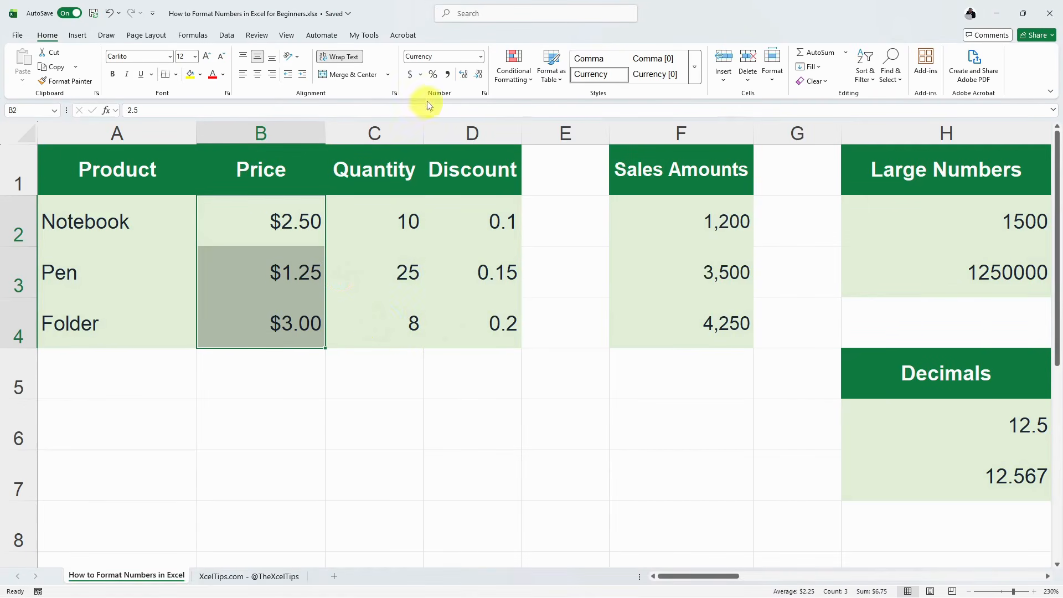
Apply the Accounting format to the Price values in B2:B4.
click(480, 58)
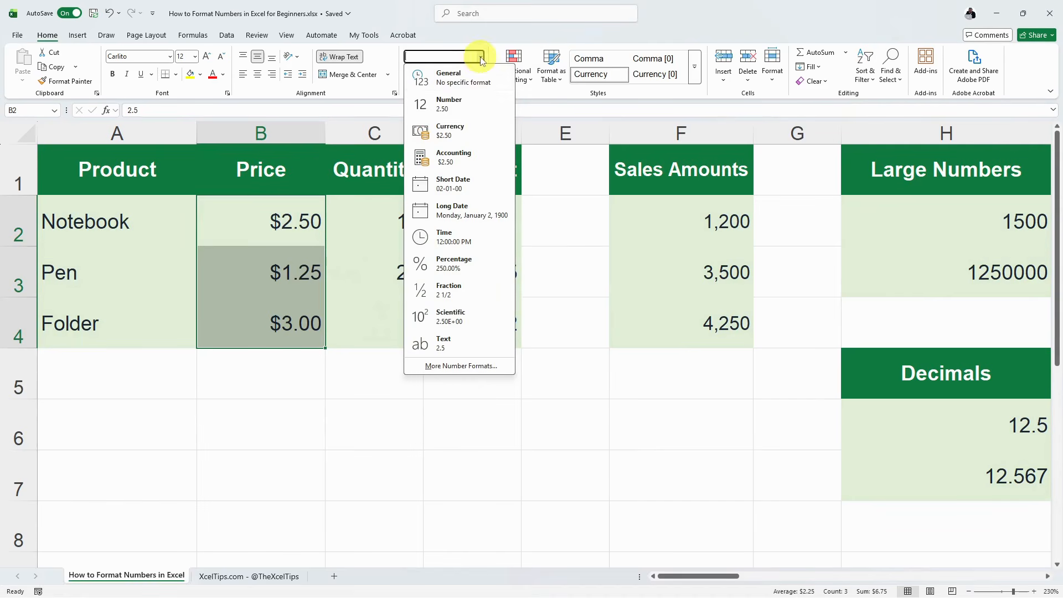
click(462, 158)
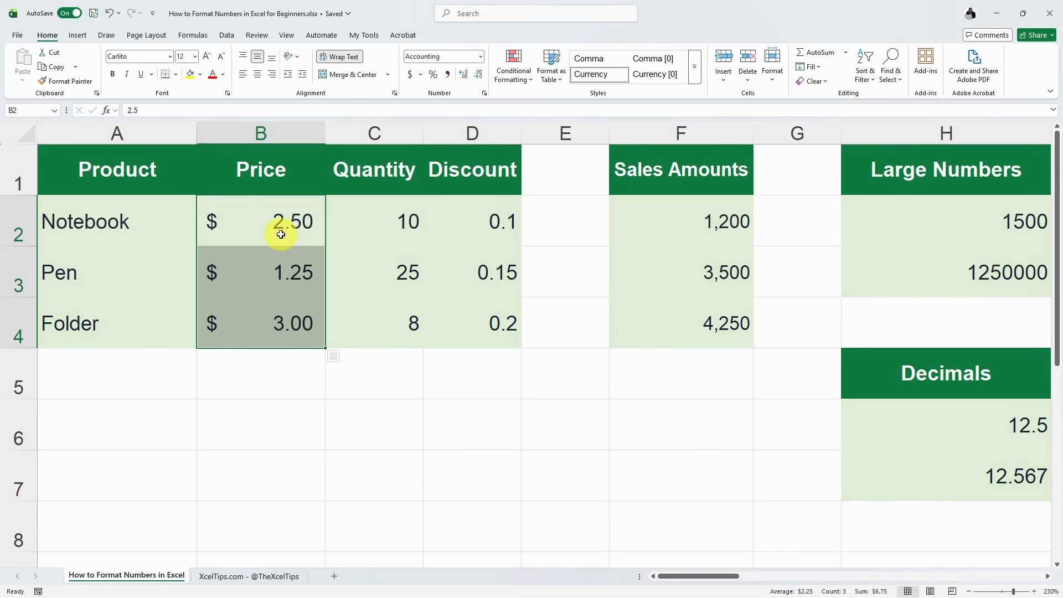
Apply the Currency format to the Sales Amounts in F2:F4 and compare it with the Price values in B2:B4.
drag(642, 223, 668, 319)
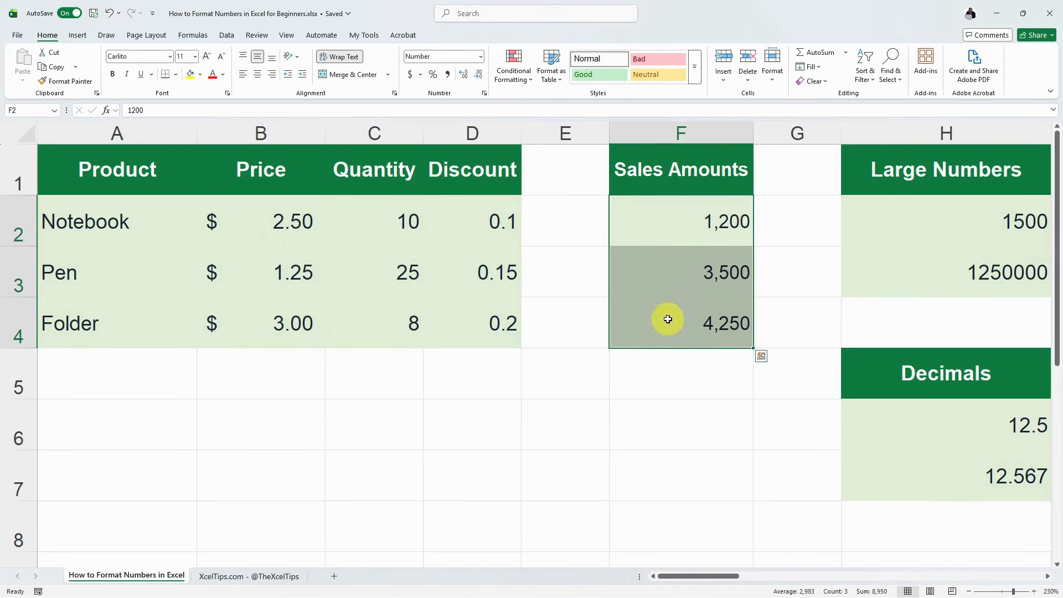
click(483, 59)
click(466, 139)
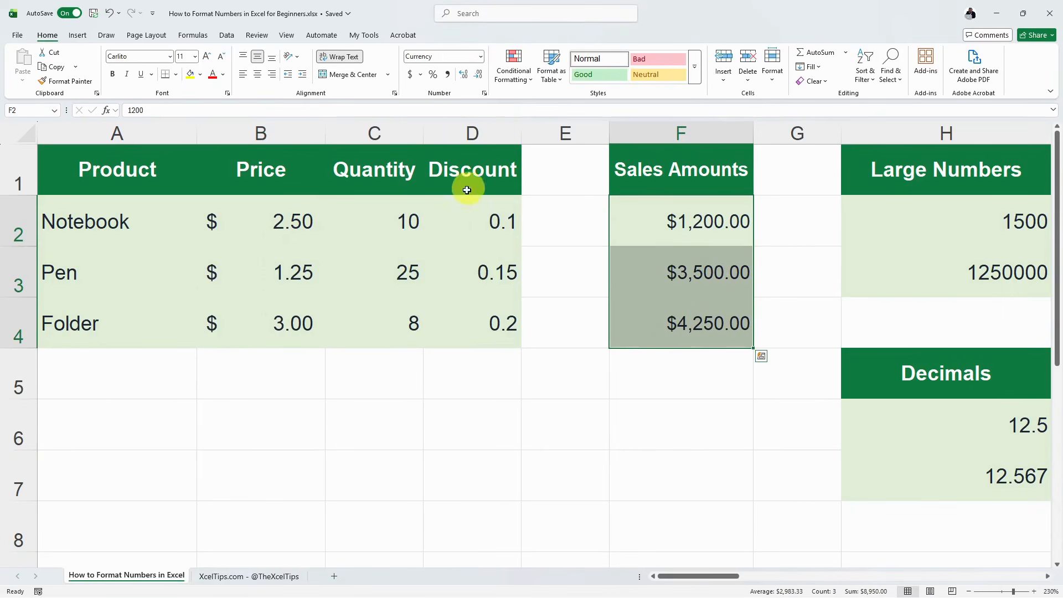
drag(280, 230, 277, 309)
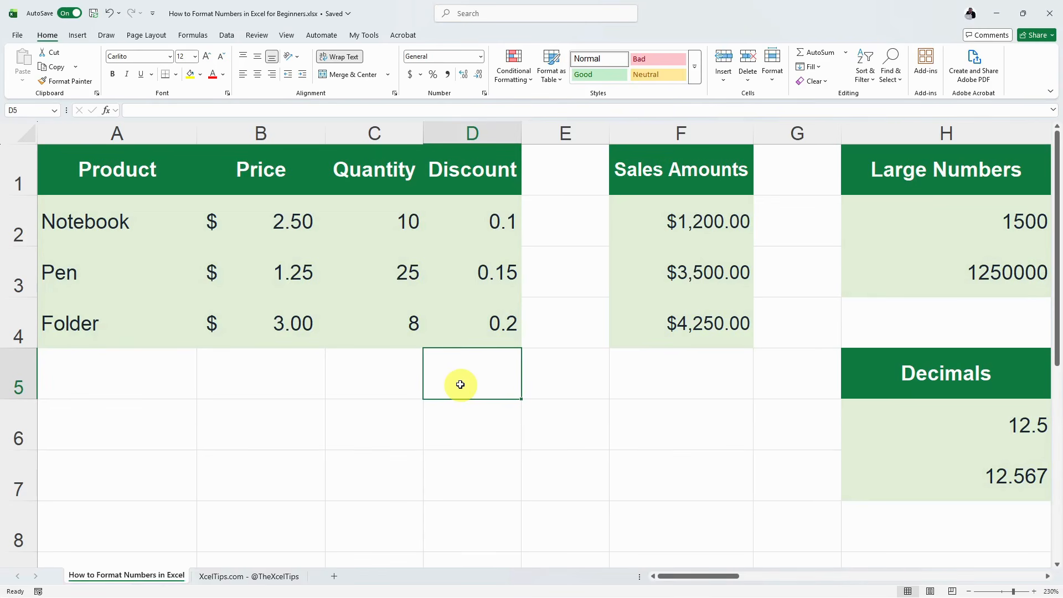
Apply the Percent format to the Discount values in D2:D4 and check each cell.
click(491, 167)
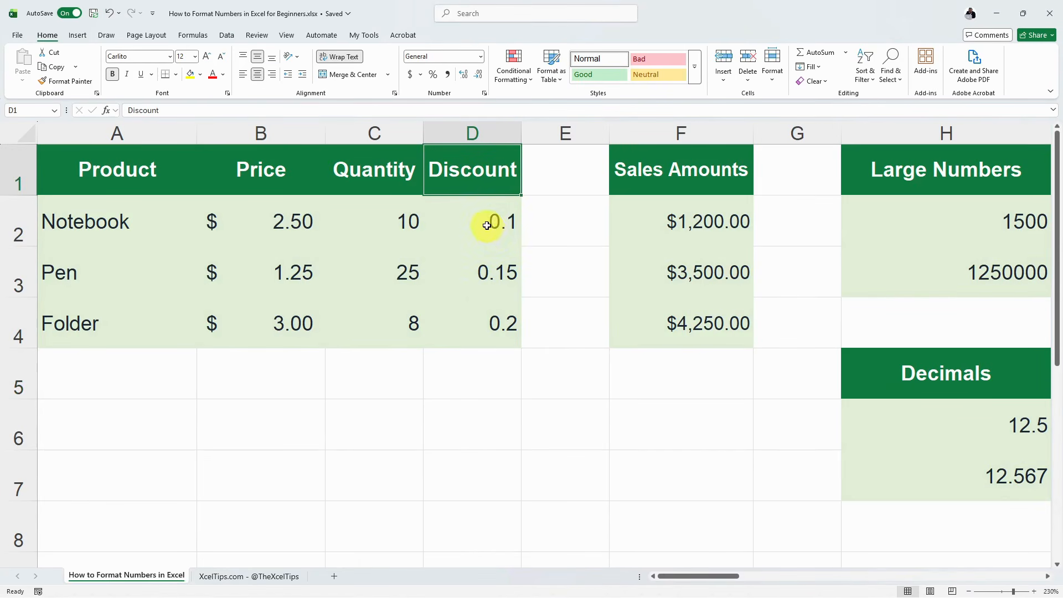
drag(487, 221, 491, 325)
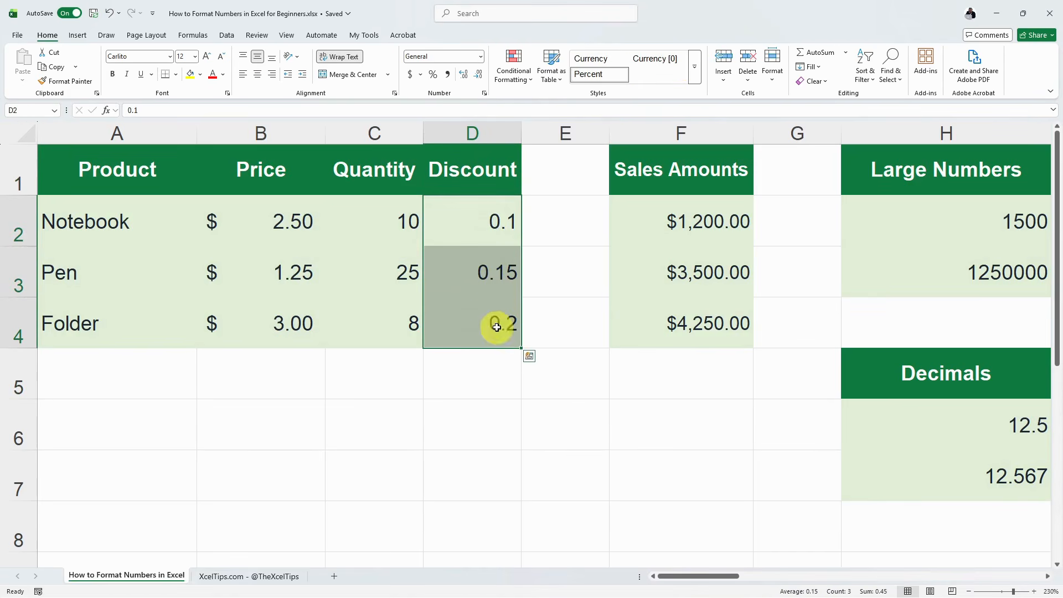
click(436, 74)
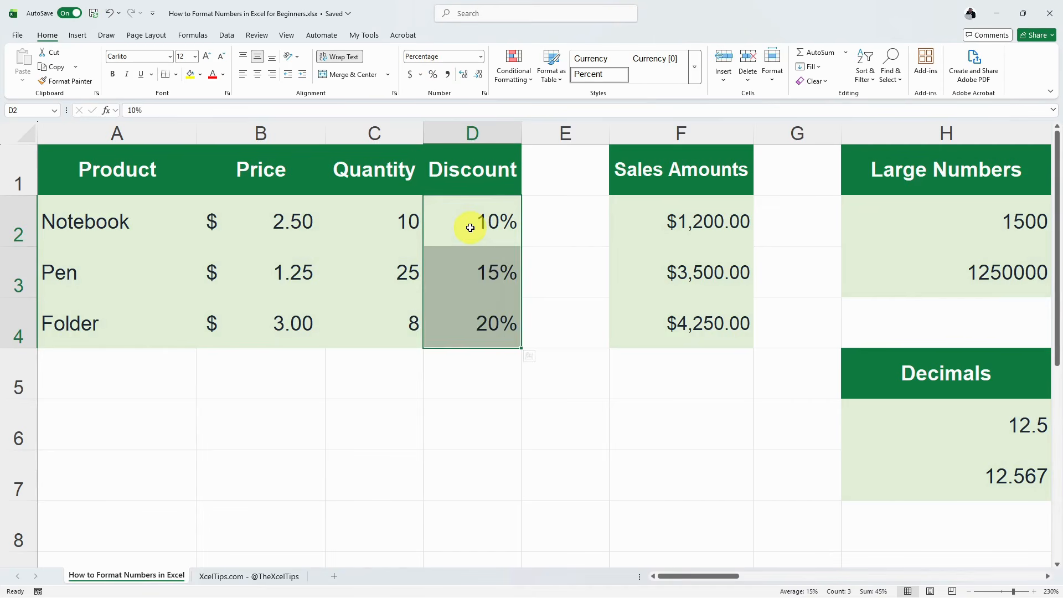
click(470, 227)
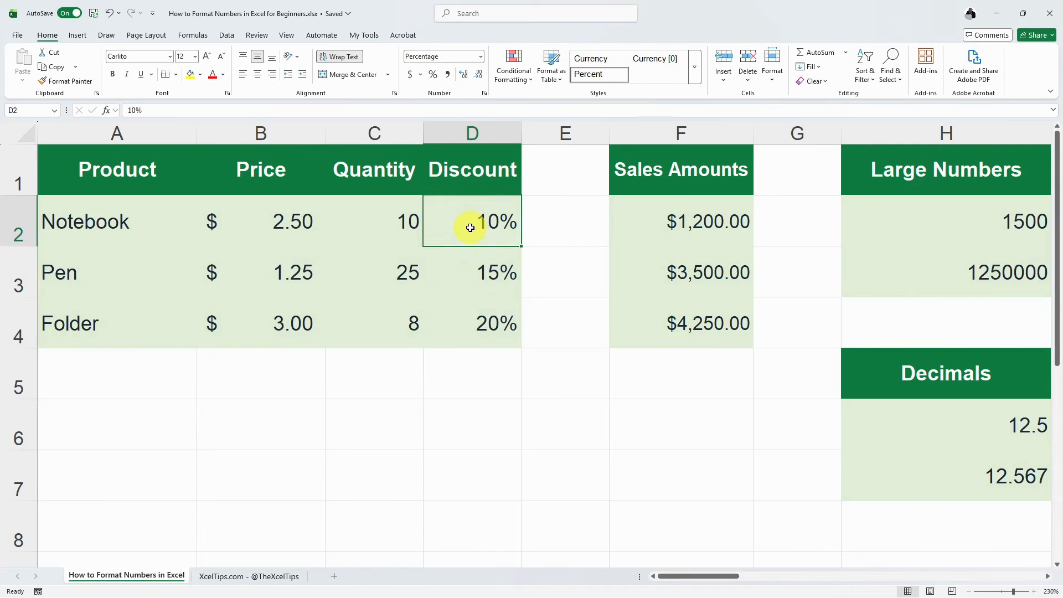
click(482, 279)
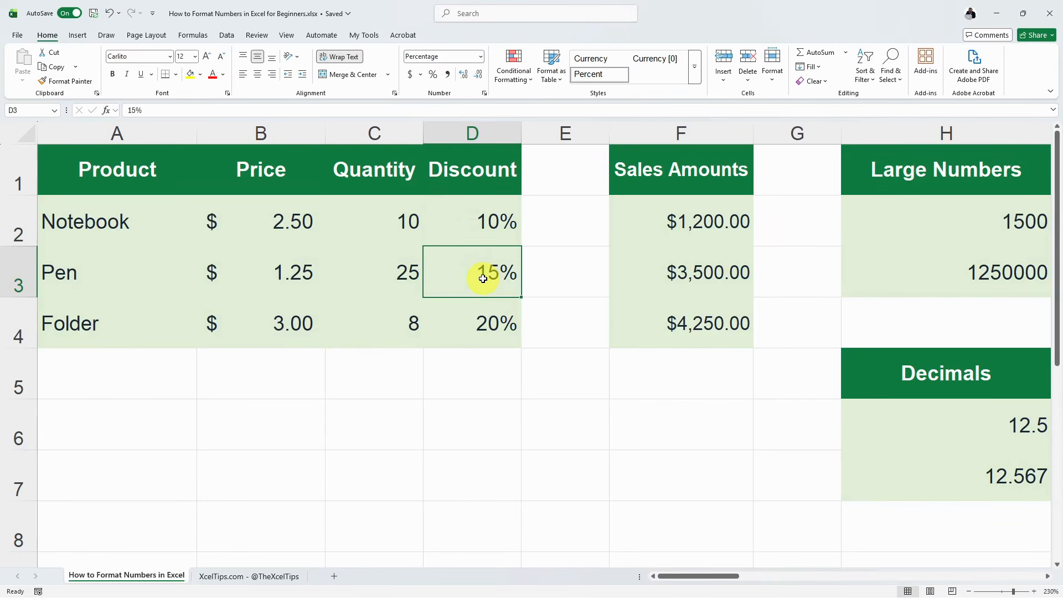
click(486, 314)
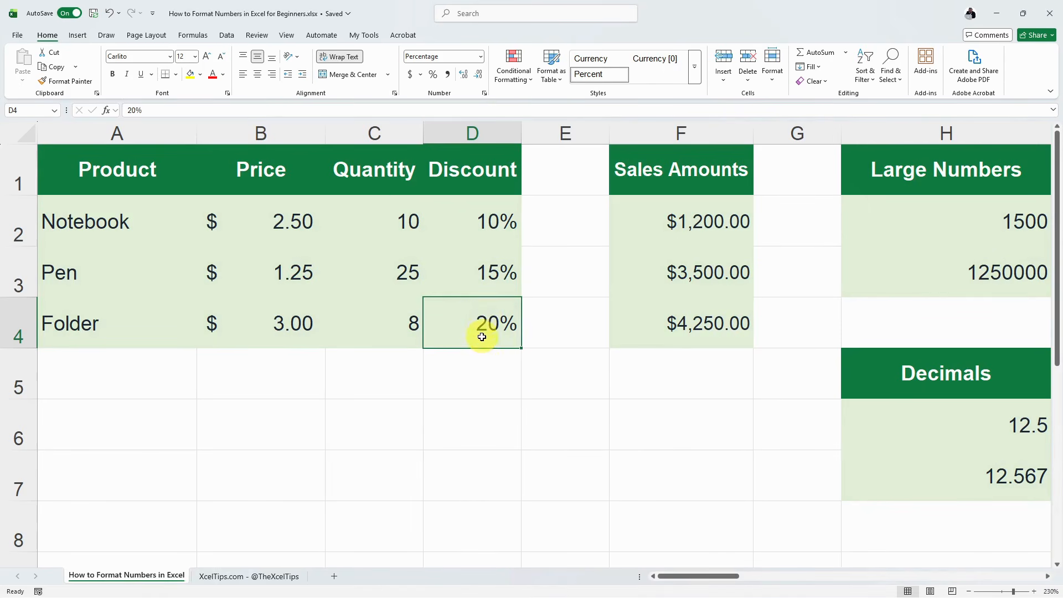
Enter 0.25 in D5 and apply the Percent format to it.
click(483, 361)
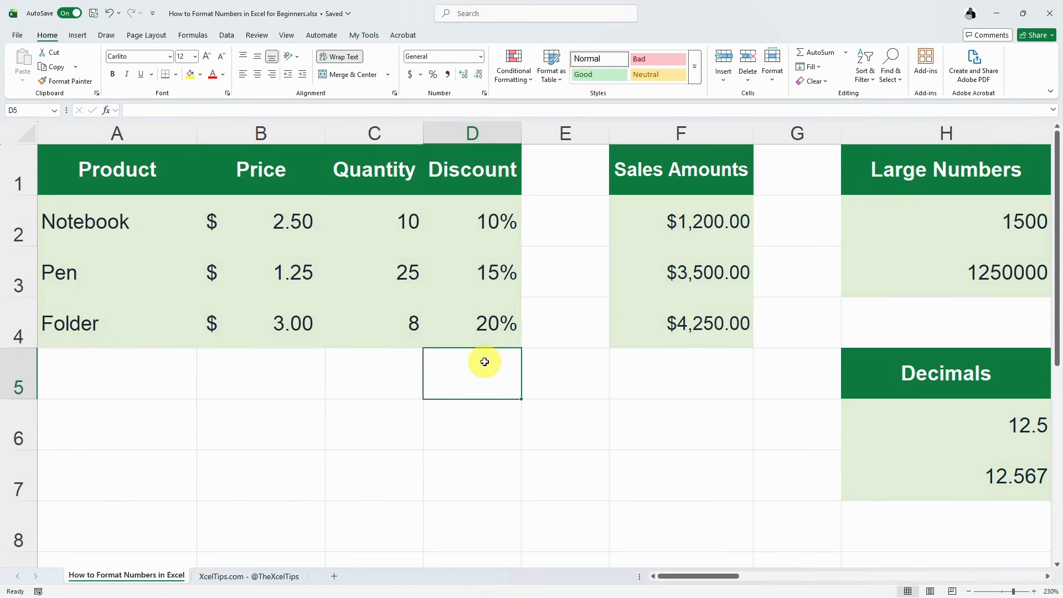
text(0)
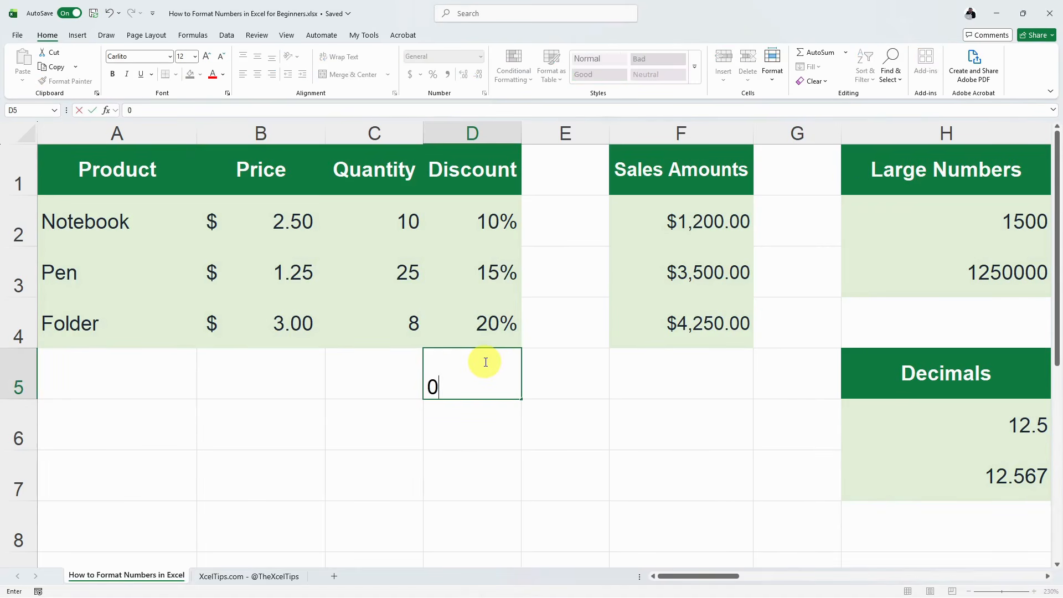
text(.25)
click(487, 412)
click(475, 382)
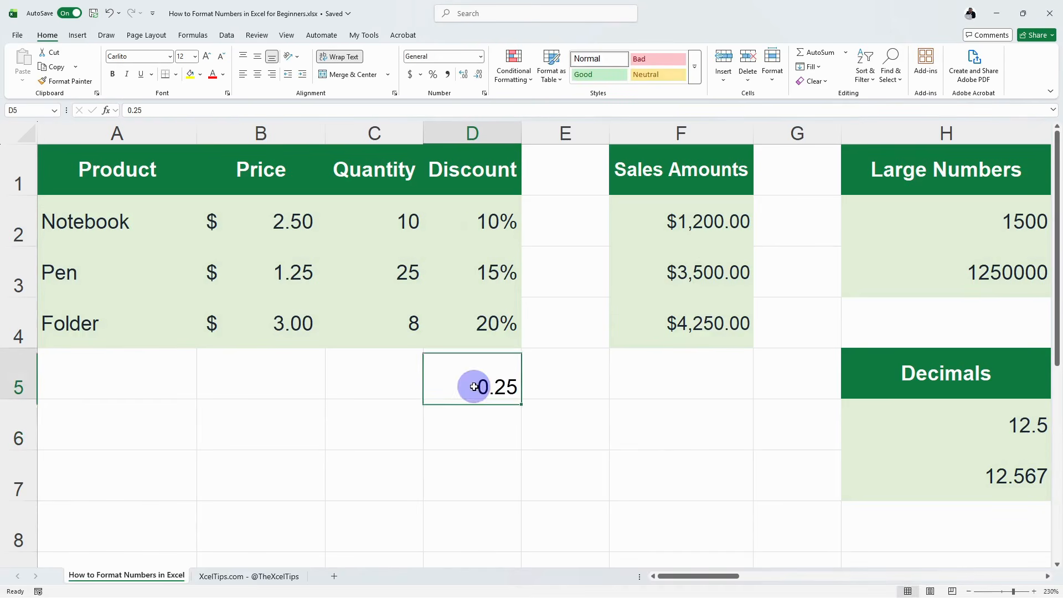
click(434, 75)
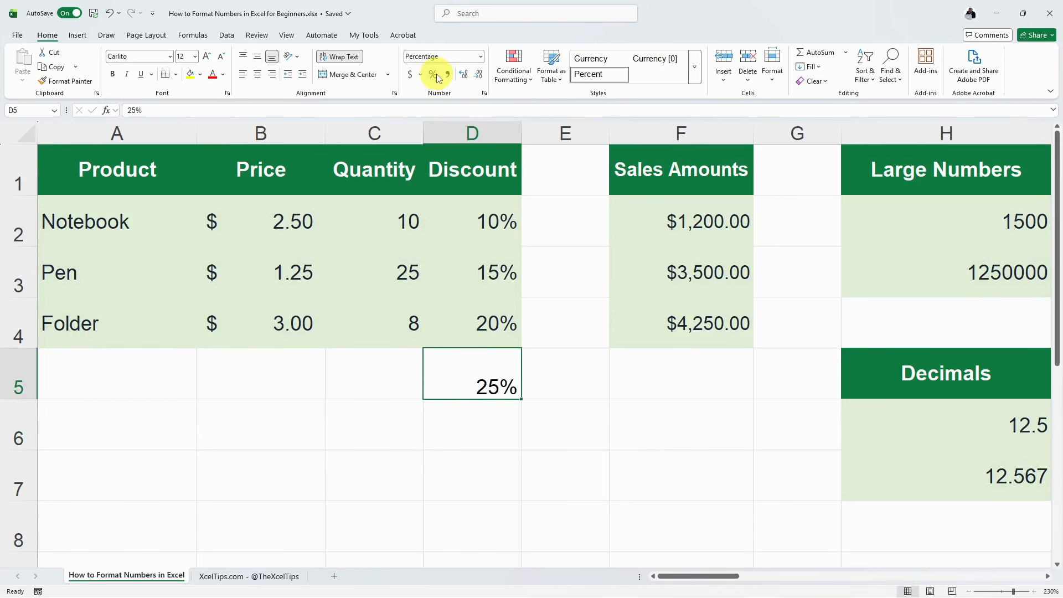
Enter the whole number 25 in D6 and apply the Percent format to it.
click(469, 419)
text(2)
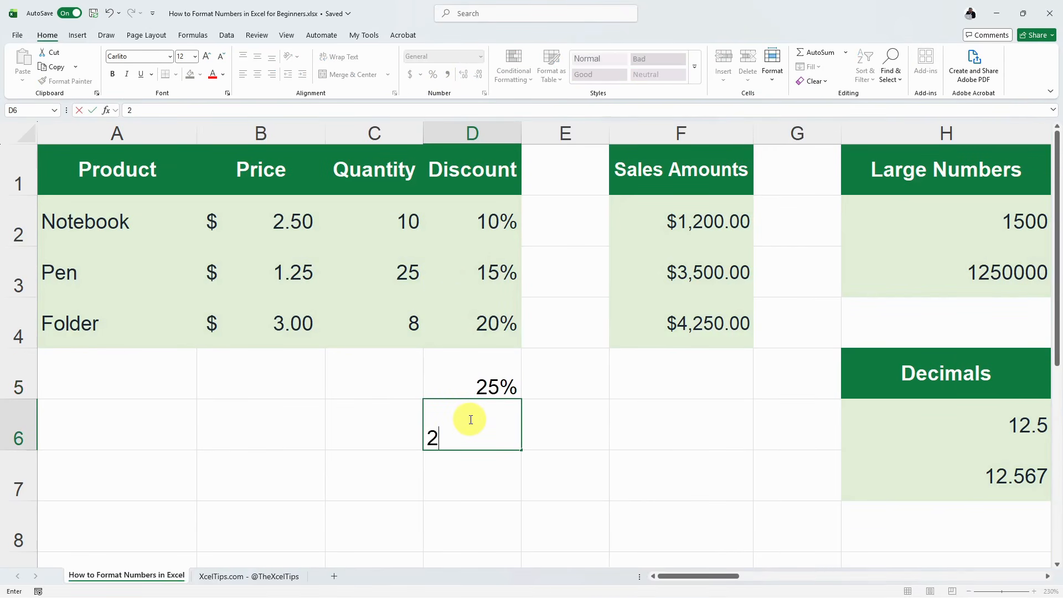
text(5)
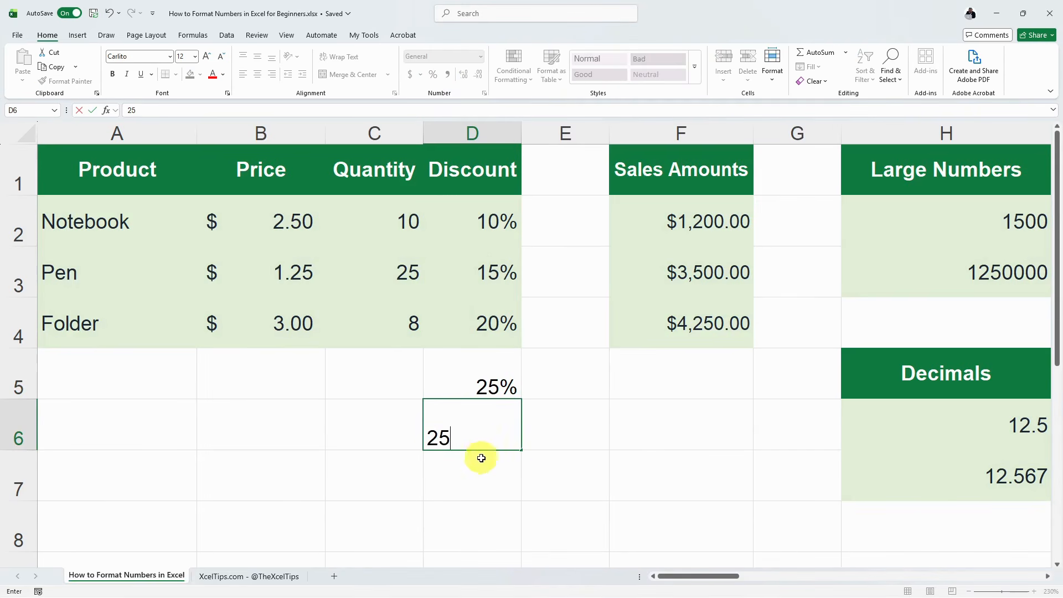
key(Return)
click(473, 433)
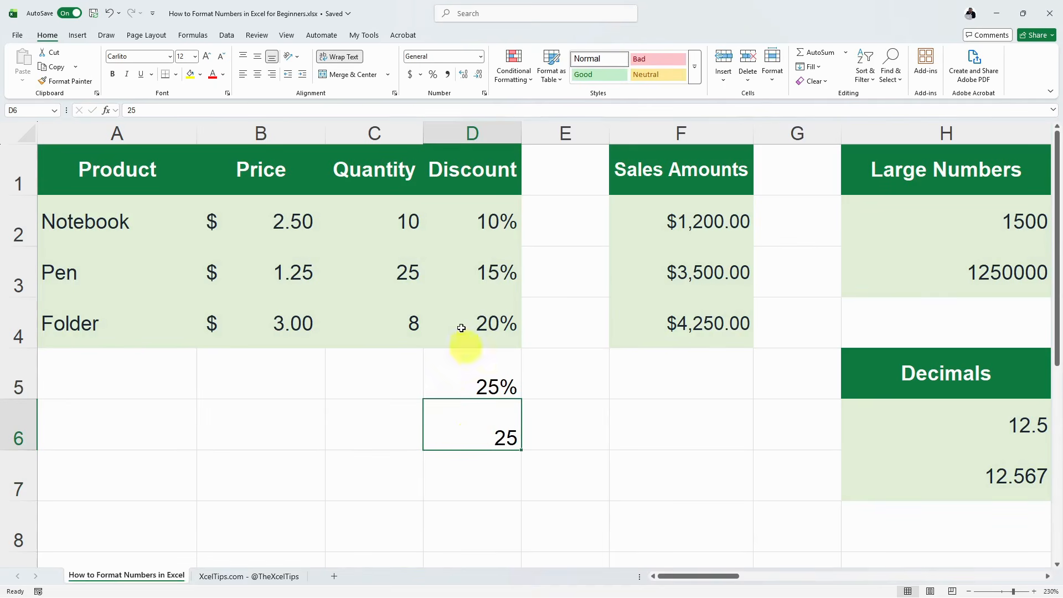
click(434, 75)
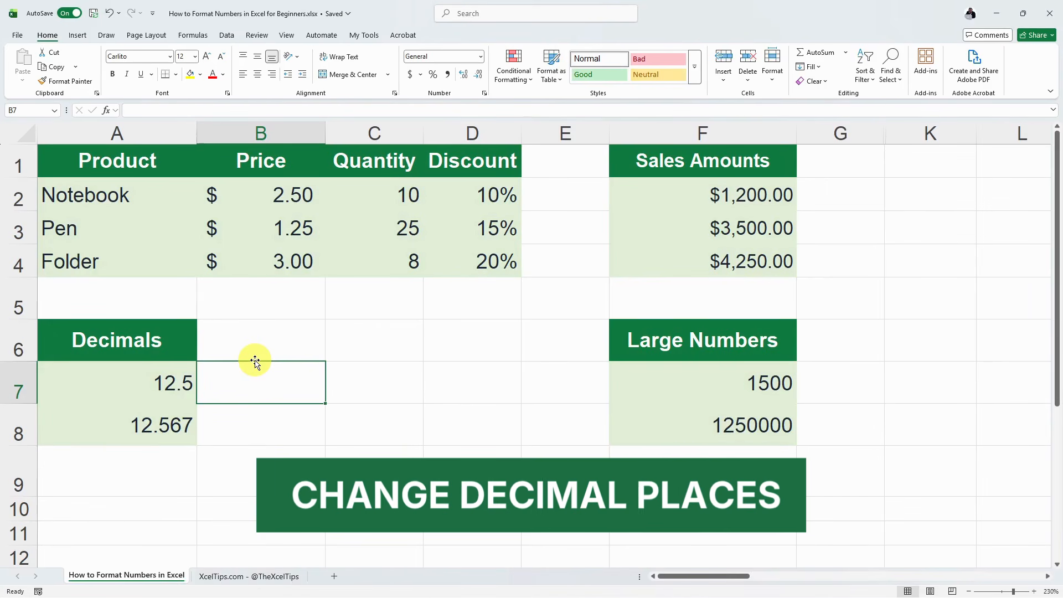
Show the Decimals values in A7 and A8 with two decimal places.
click(73, 386)
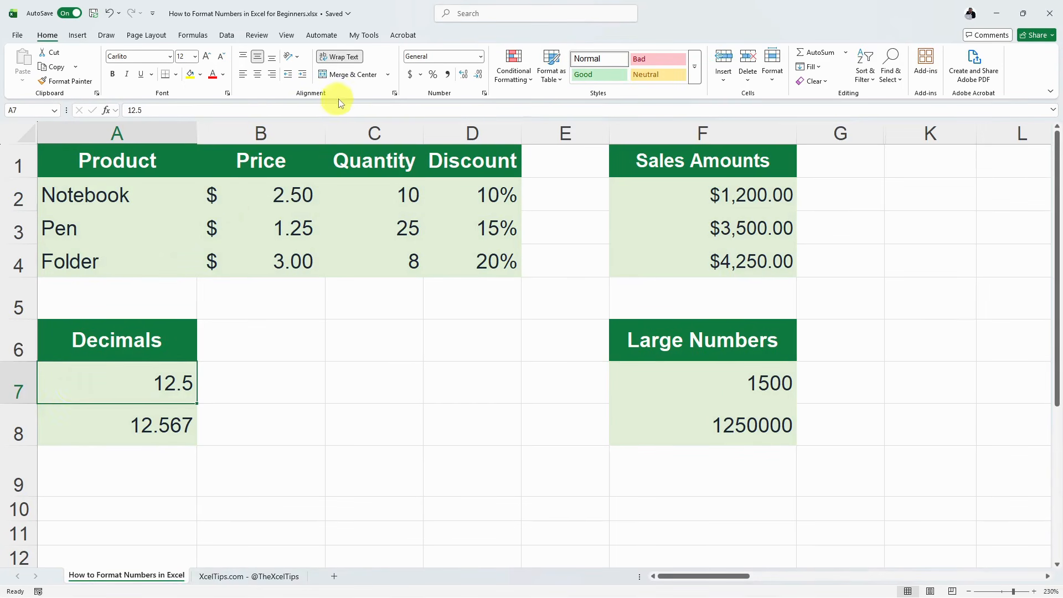
click(464, 75)
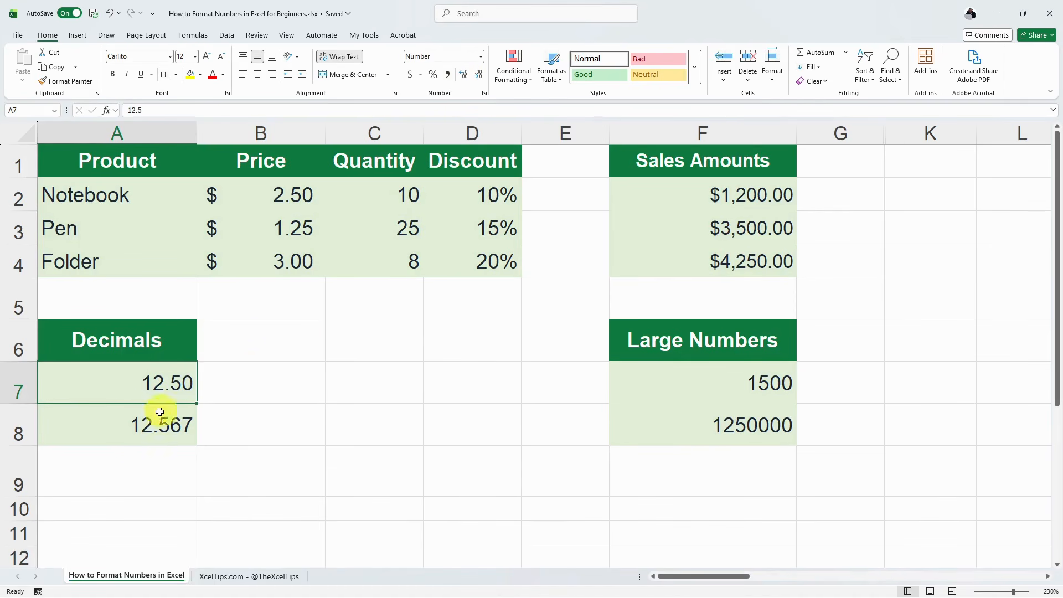
click(142, 420)
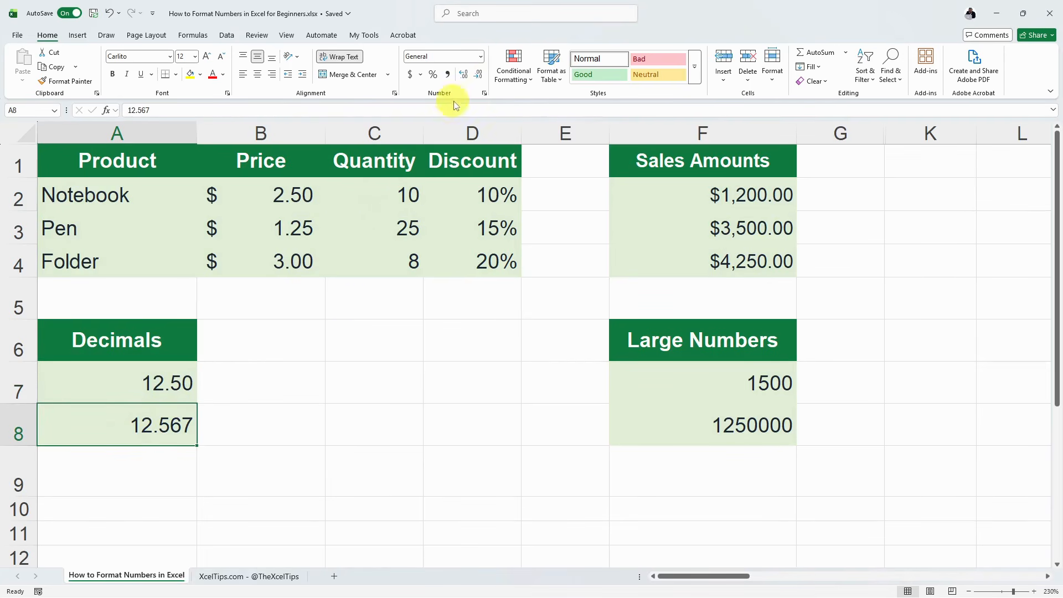
click(480, 76)
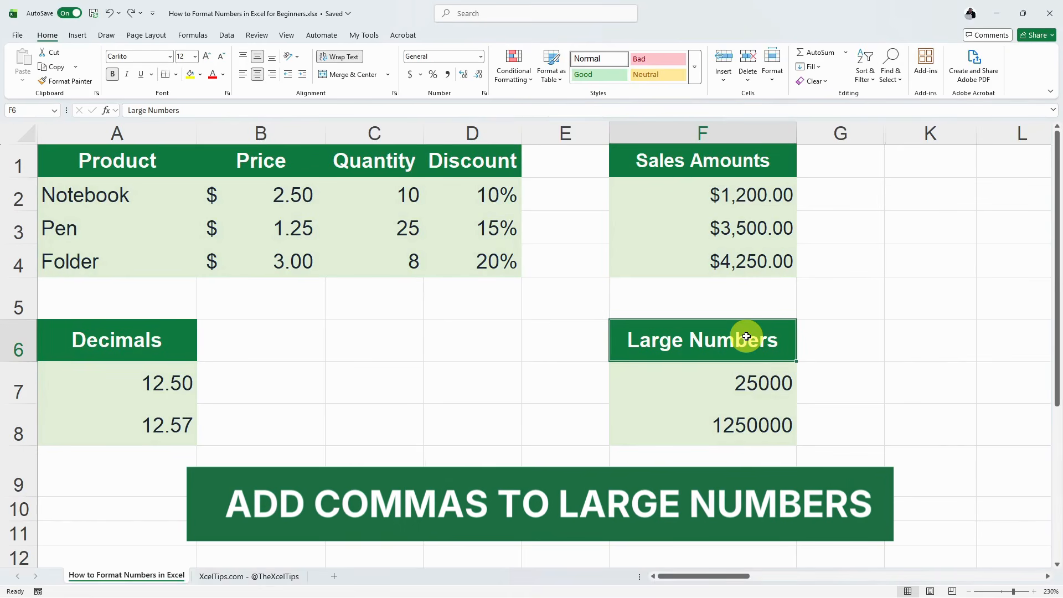
Apply the Comma Style to the Large Numbers in F7:F8 and check the value in F8.
click(742, 380)
drag(742, 402, 740, 423)
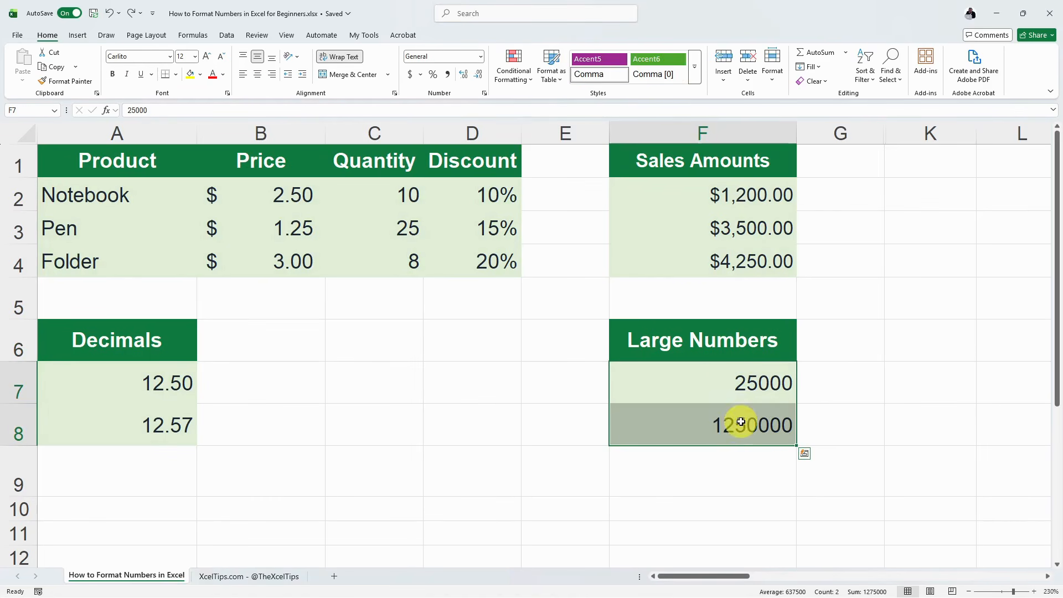
click(449, 76)
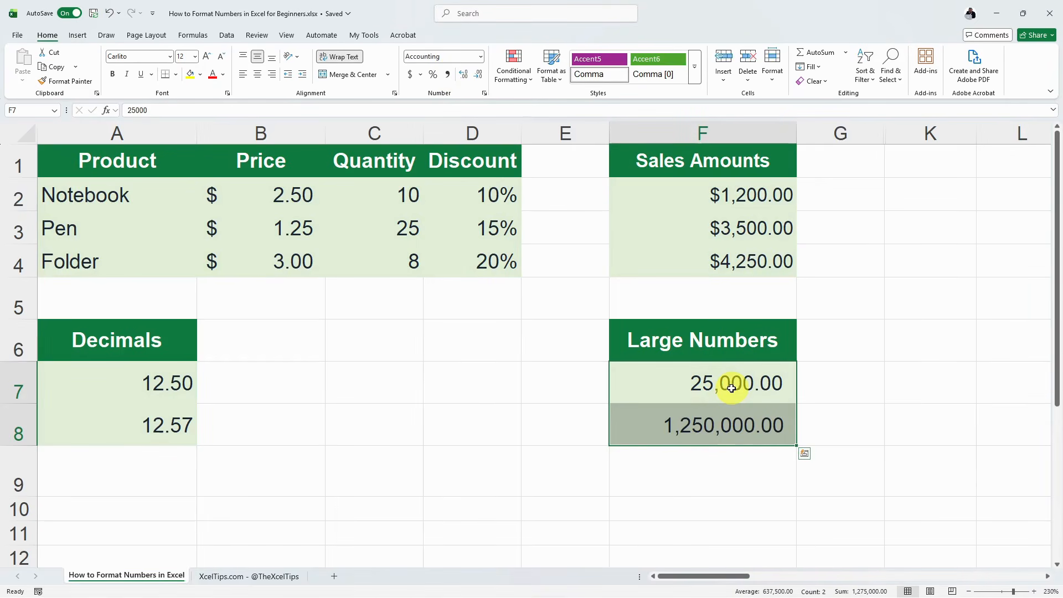
click(705, 423)
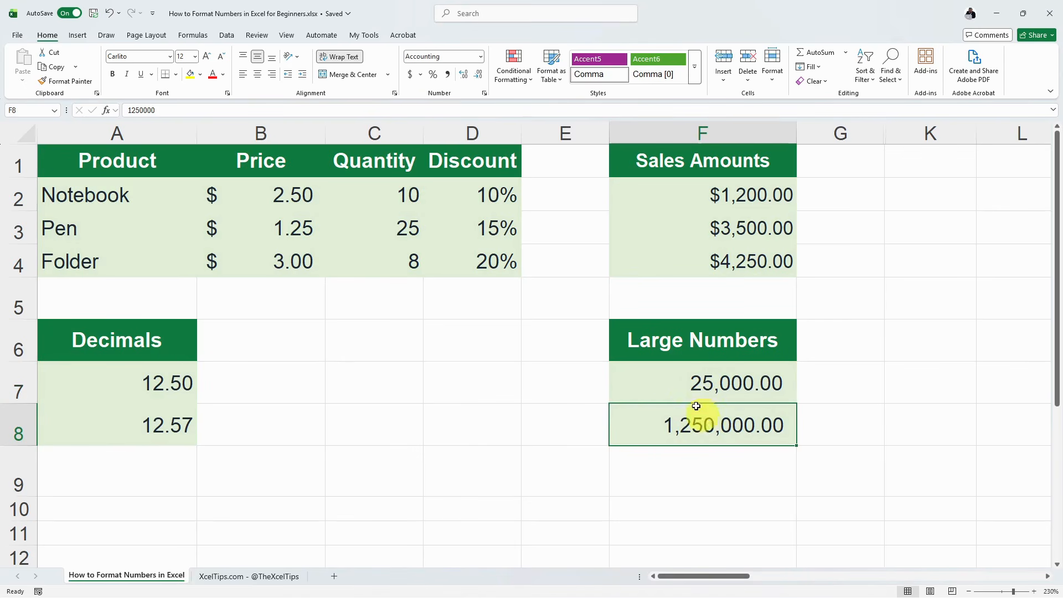
Decrease the decimals of the Large Numbers in F7:F8 to zero.
drag(680, 398, 679, 413)
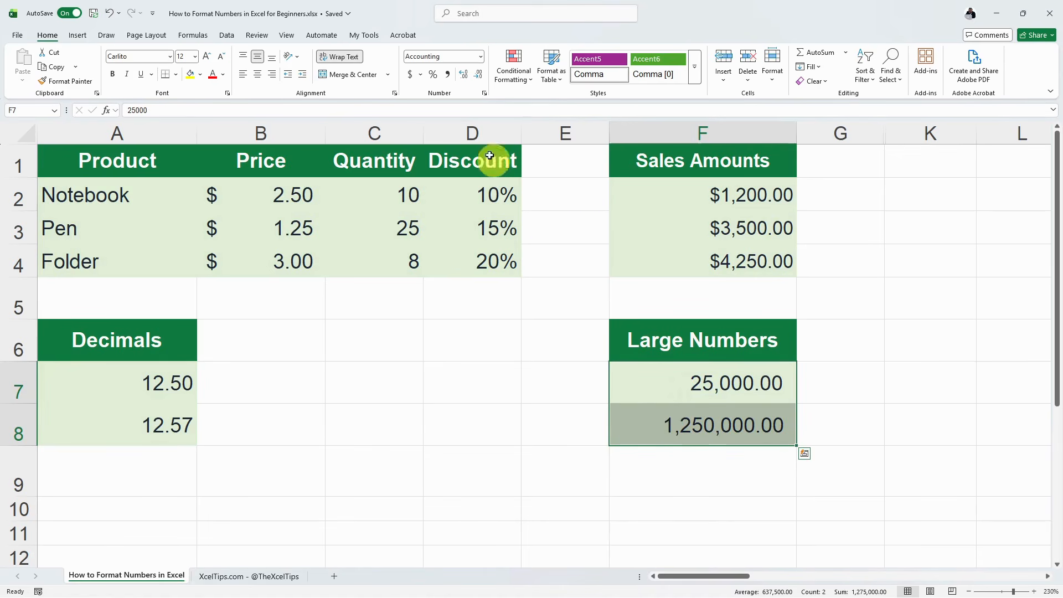
click(479, 76)
click(479, 76)
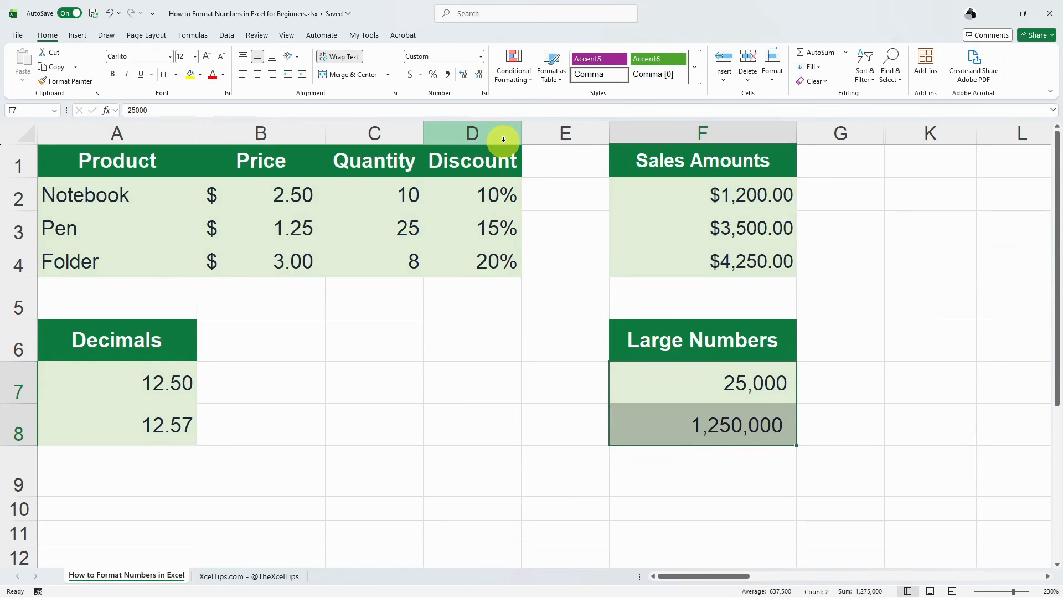
In Format Cells, set F7:F8 to the Number category with 0 decimal places and the 1000 separator on.
click(484, 93)
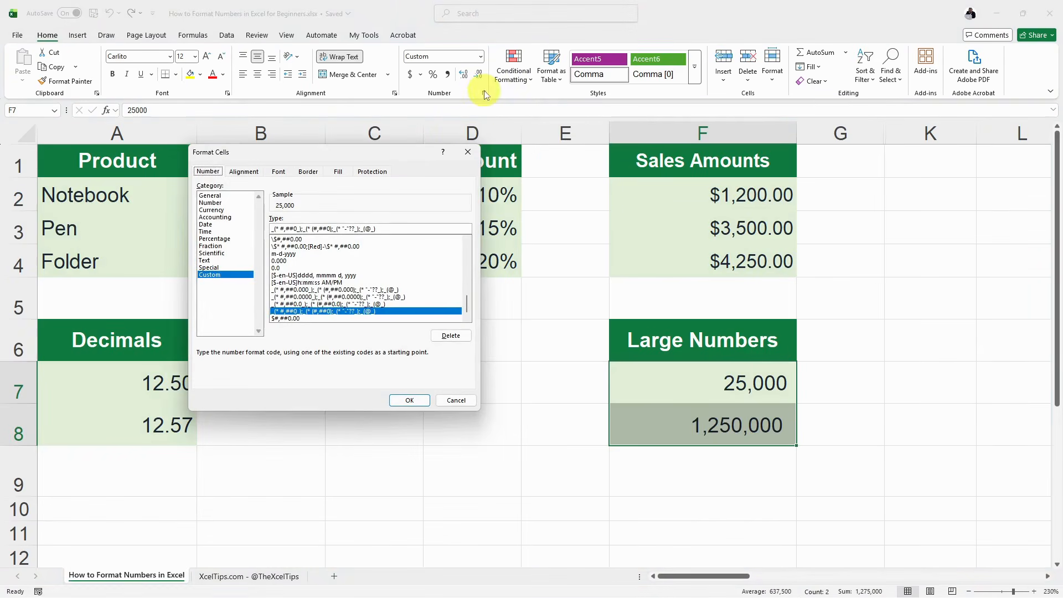
click(224, 203)
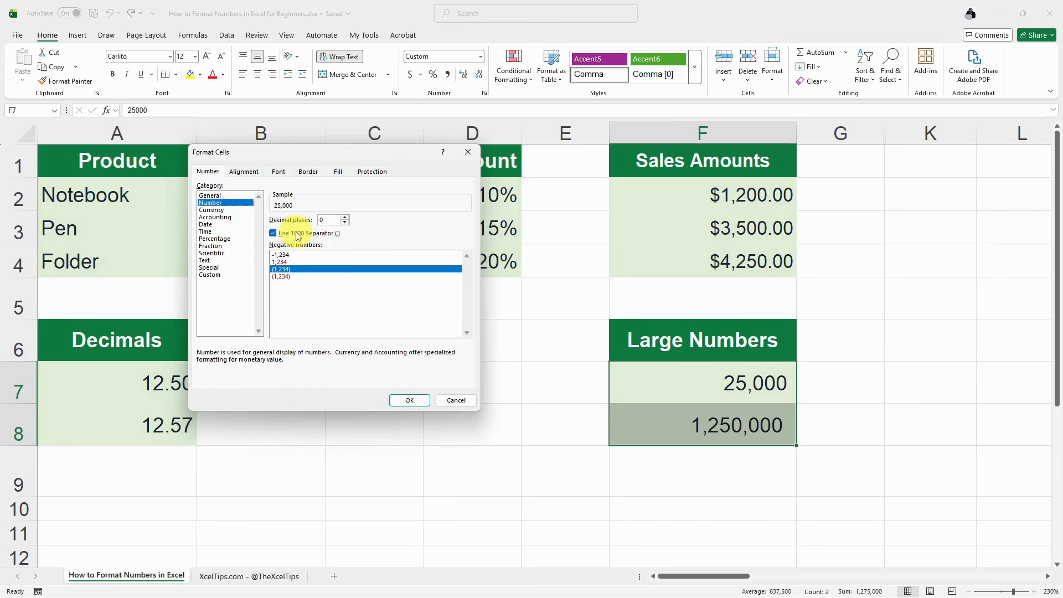
click(410, 401)
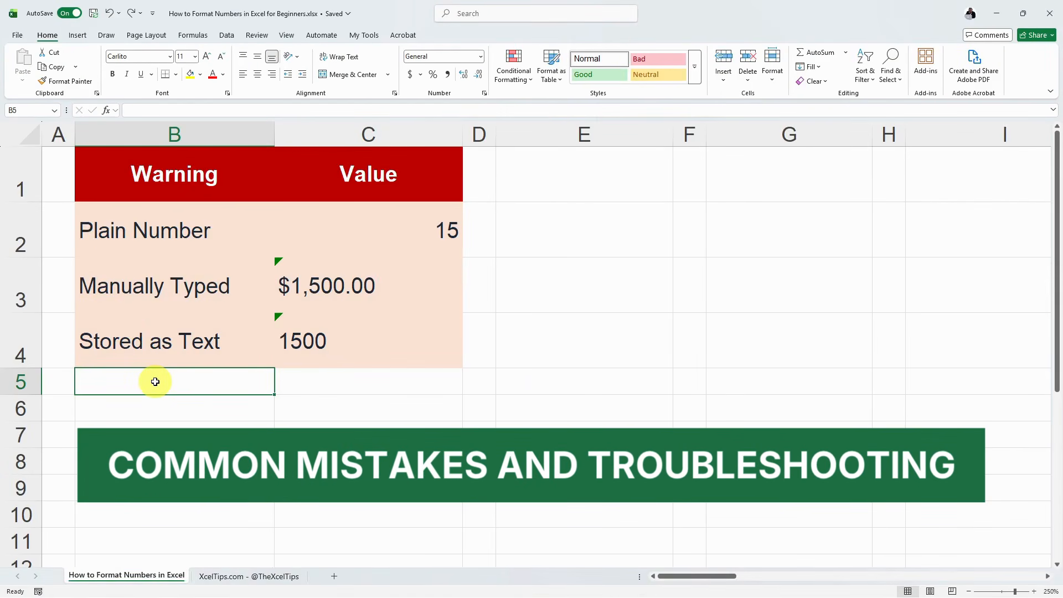
Inspect the manually typed value in C3 and apply the Percent format to the Plain Number in C2.
click(324, 285)
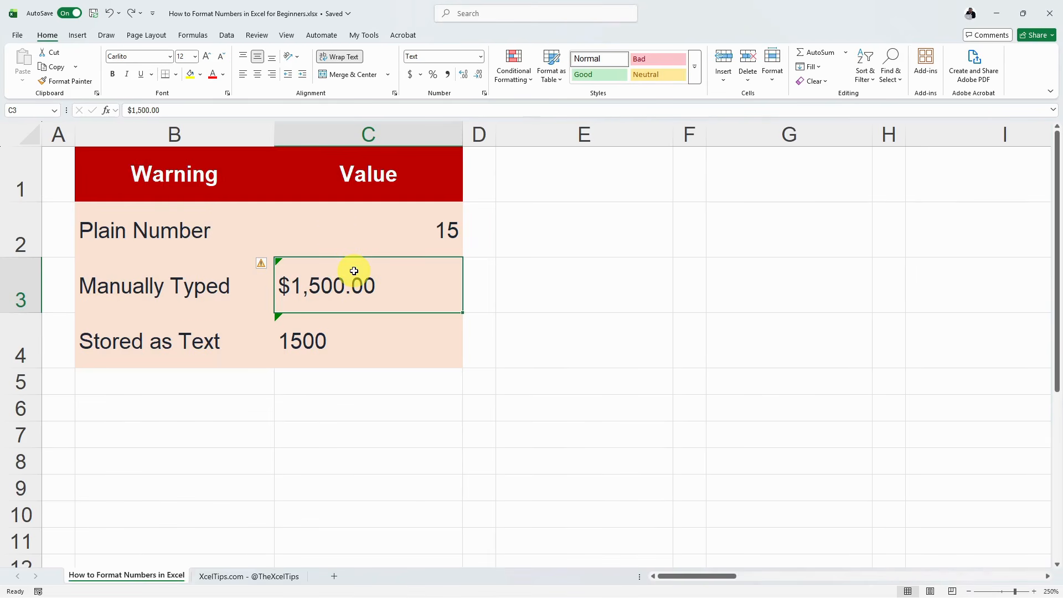
click(362, 239)
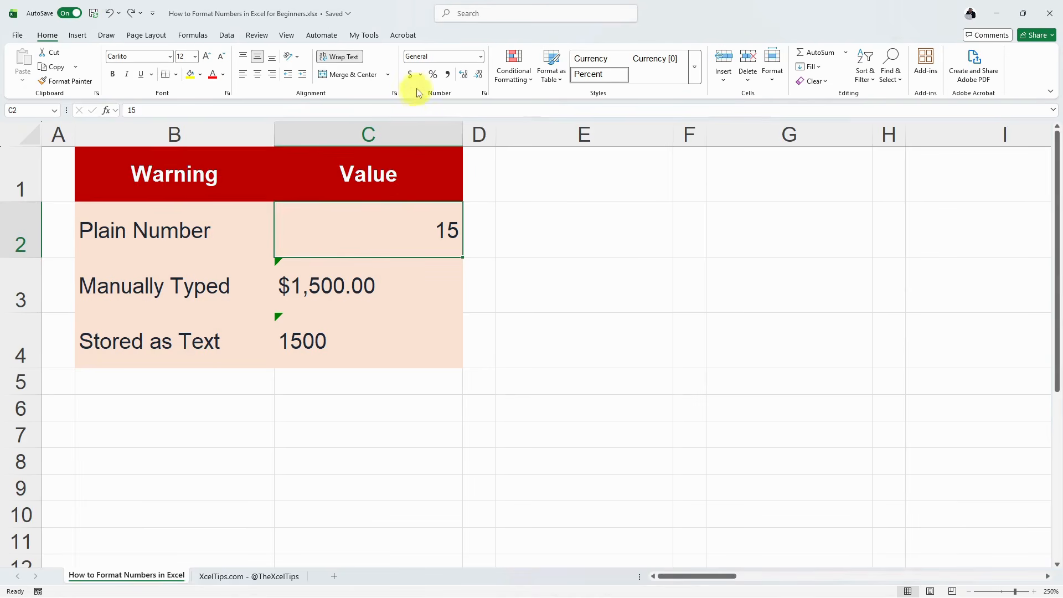
click(432, 75)
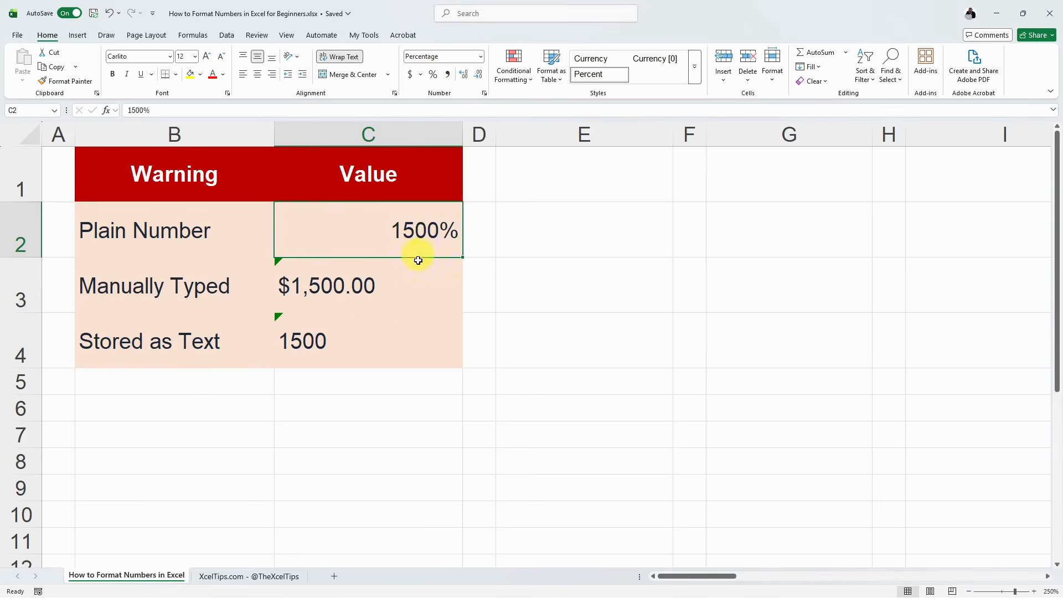
Try the Accounting, Percent and Comma Style formats on the value stored as text in C4.
click(361, 336)
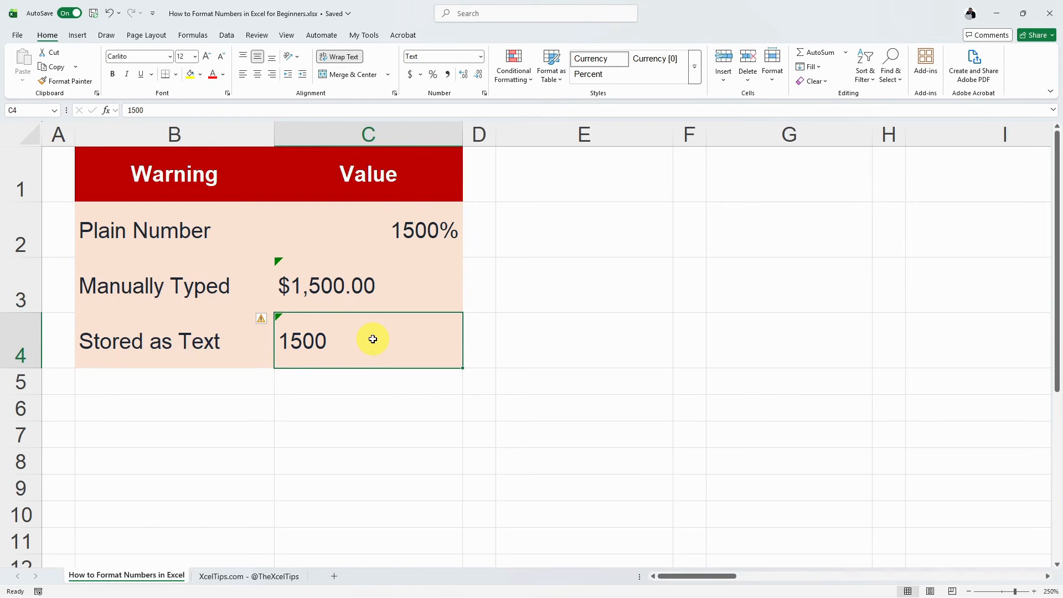
click(411, 75)
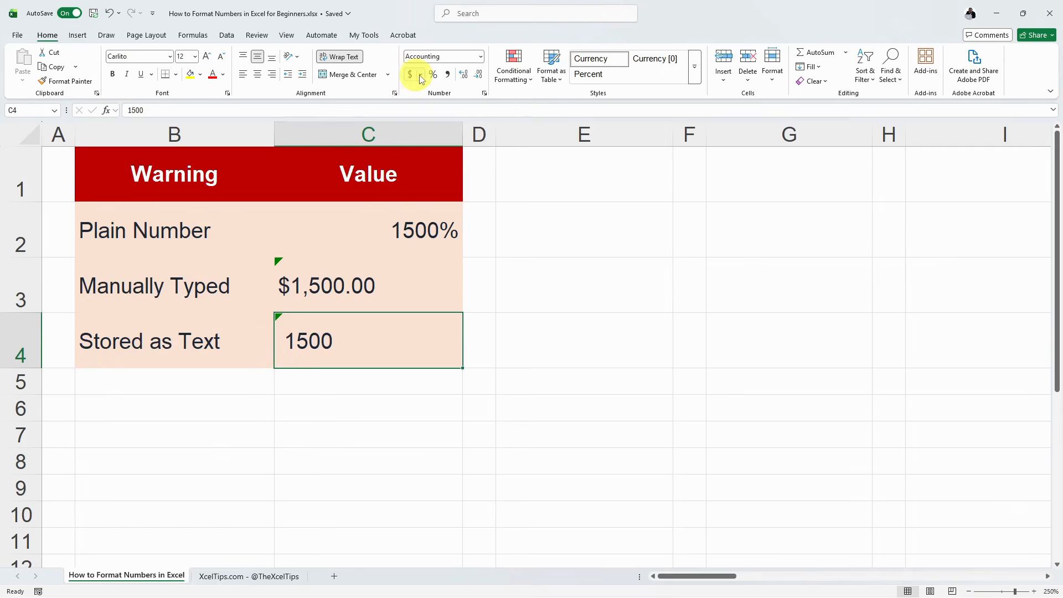
click(434, 75)
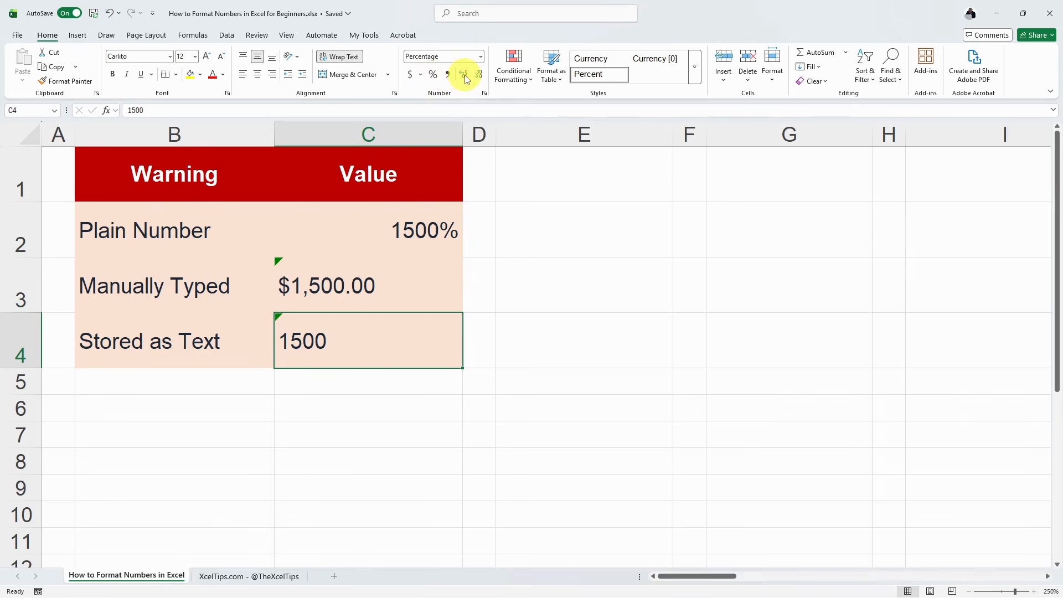
click(448, 76)
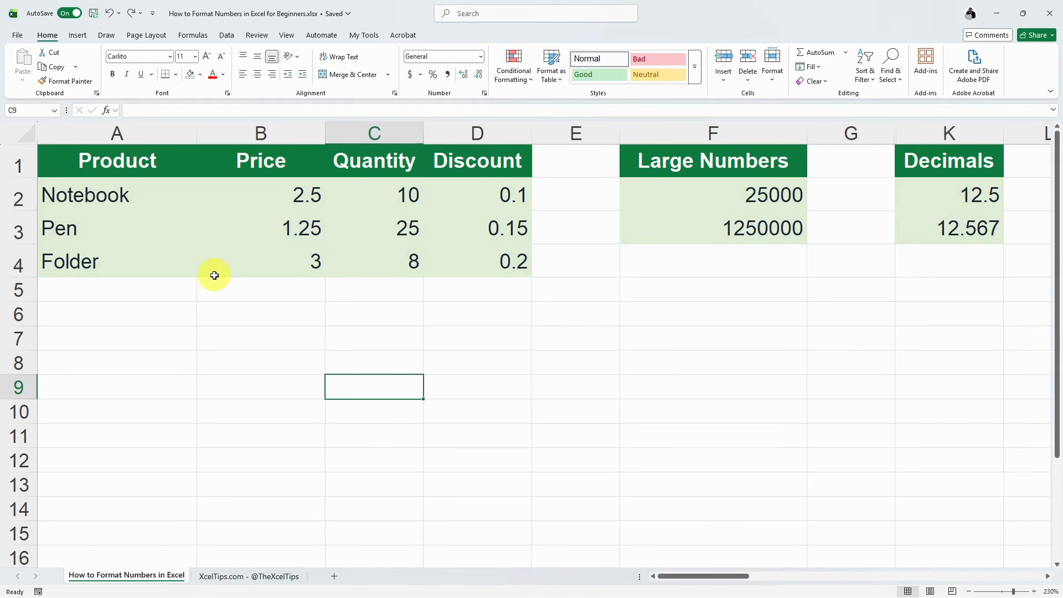
Apply the Accounting format to the Price values in B2:B4 and the Percent format to the Discount values in D2:D4.
drag(394, 185, 410, 263)
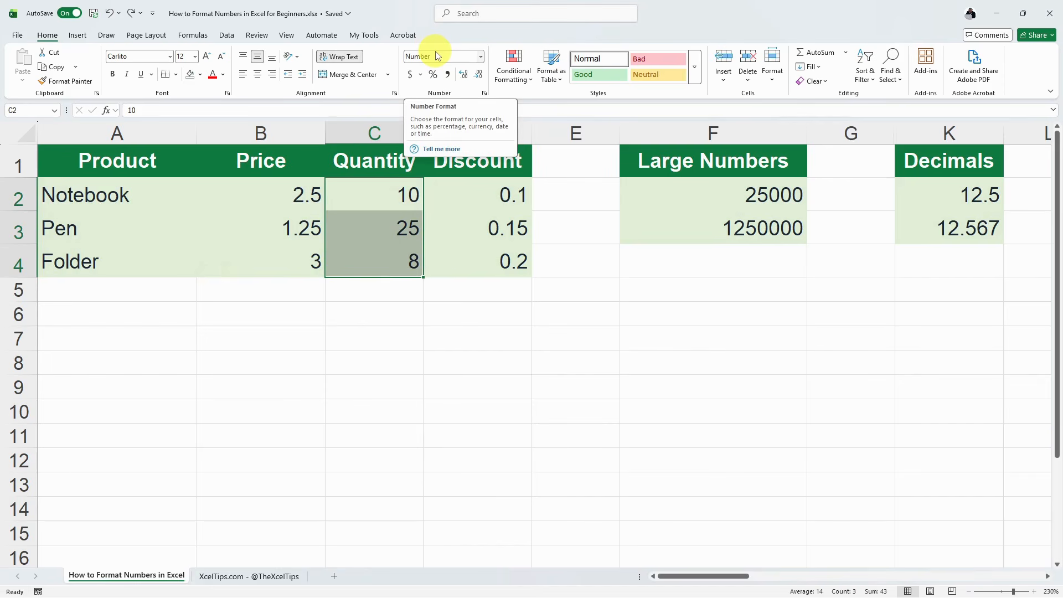
drag(290, 190, 284, 247)
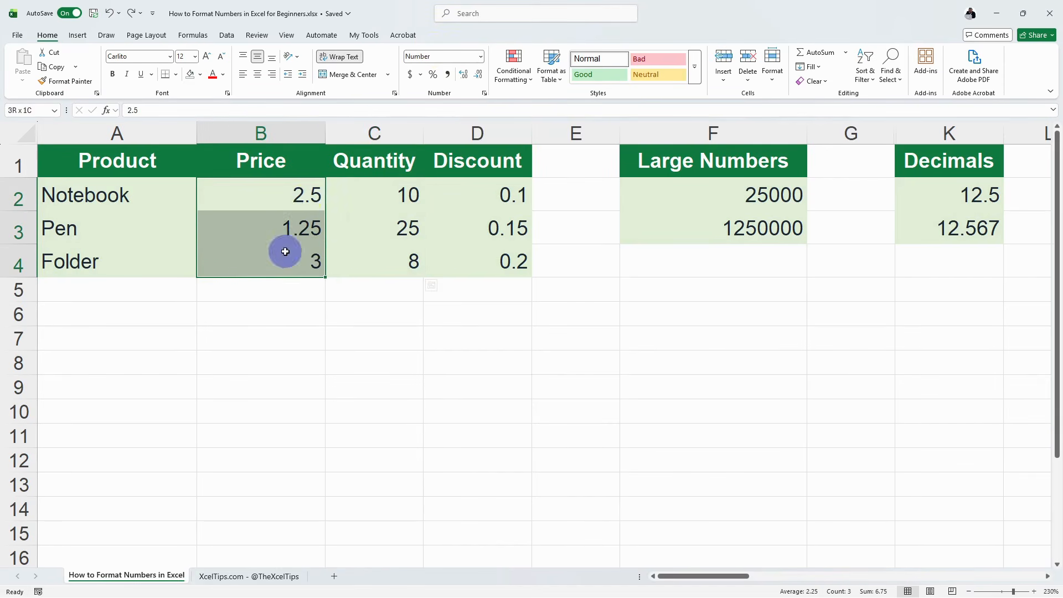
click(480, 57)
click(461, 157)
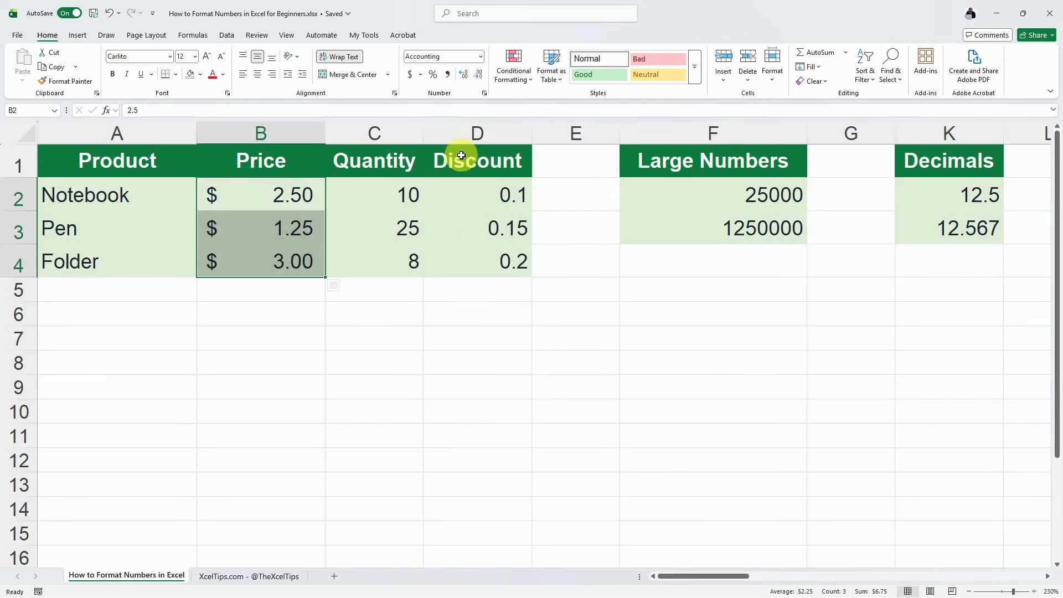
drag(515, 194, 514, 256)
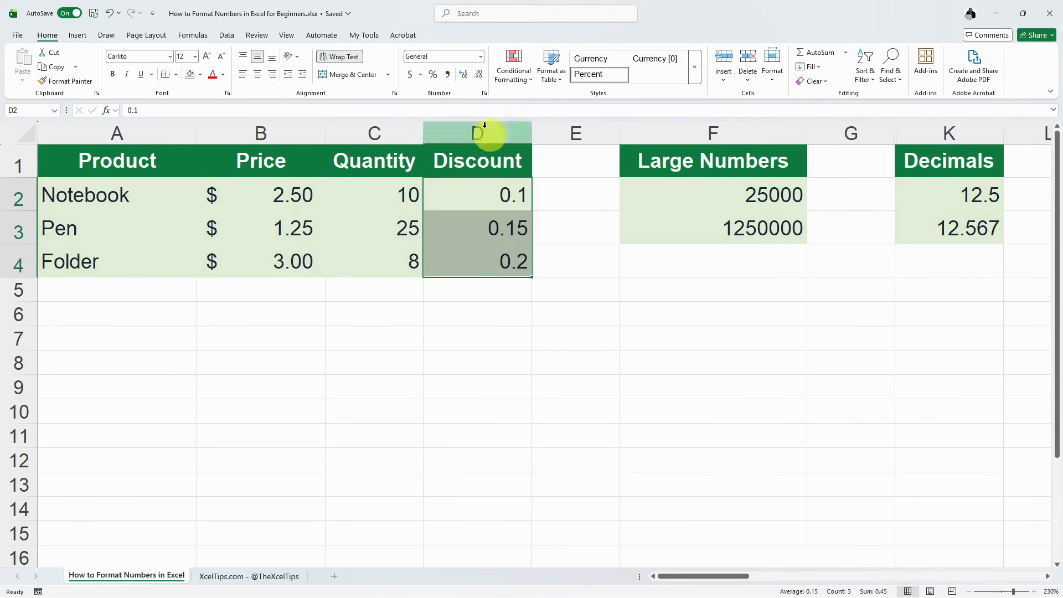
click(433, 75)
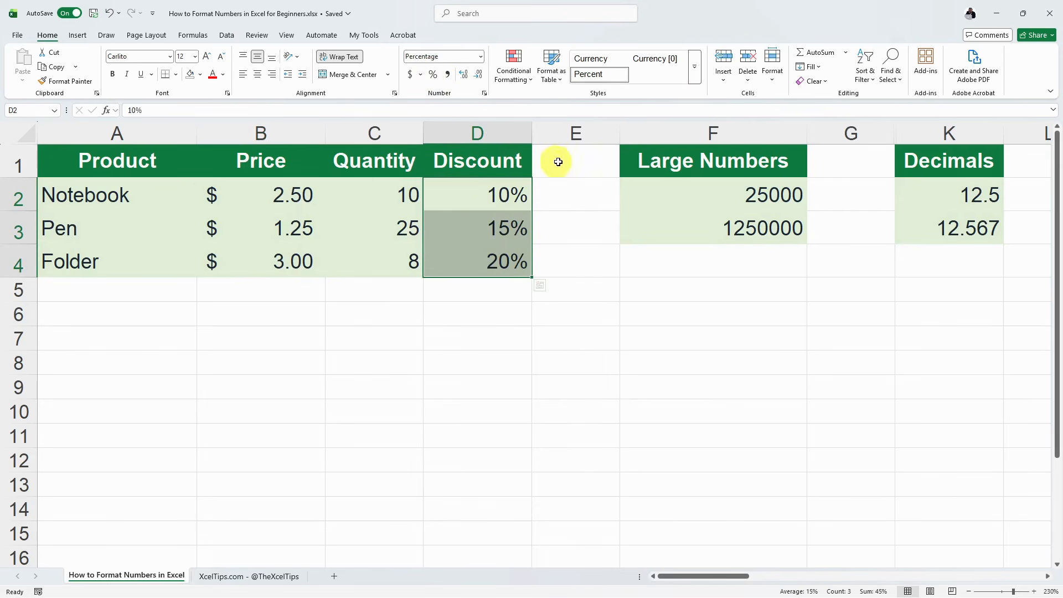
Apply the Comma Style to the Large Numbers in F2:F3 and show the Decimals in K2:K3 with two decimal places.
click(701, 198)
drag(702, 198, 704, 227)
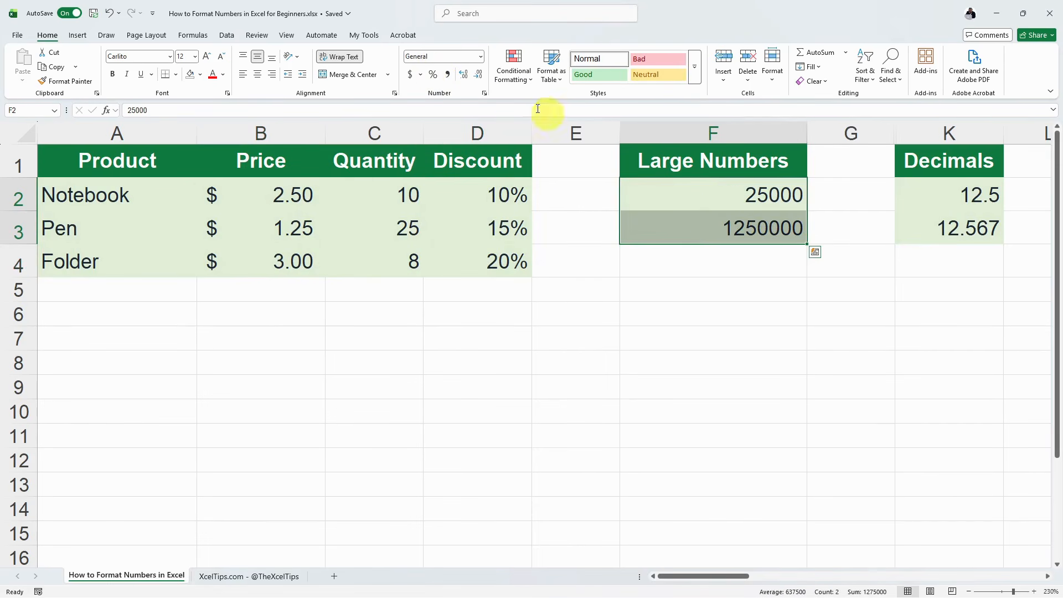
click(447, 74)
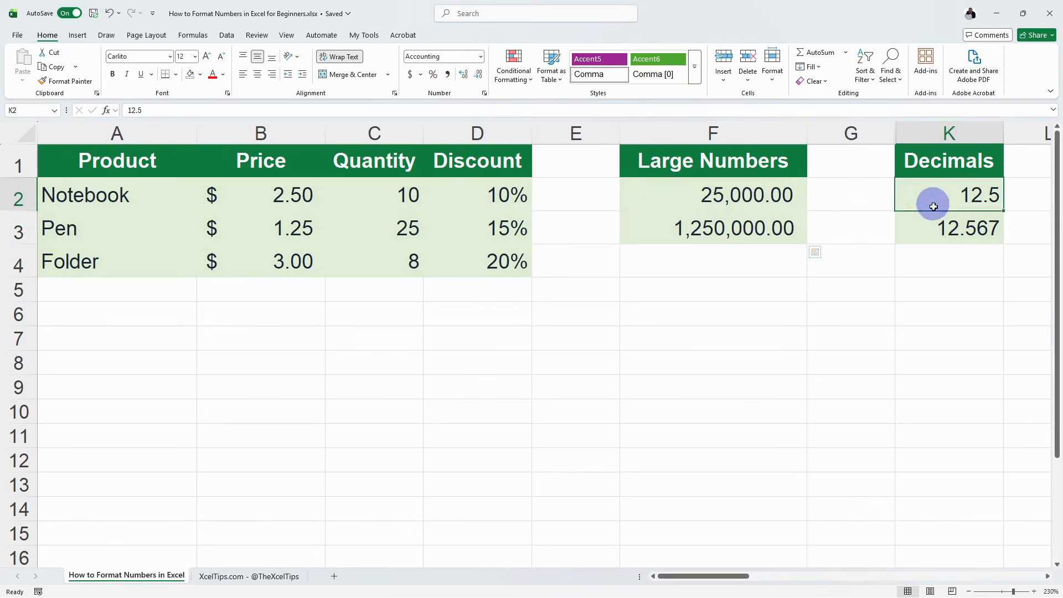
drag(932, 207, 941, 228)
click(465, 76)
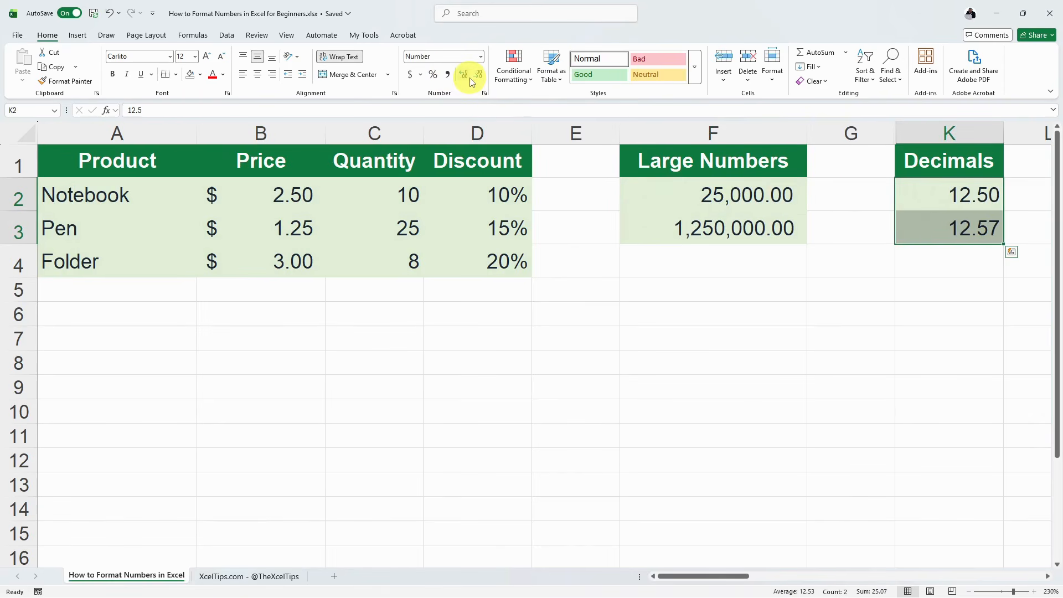